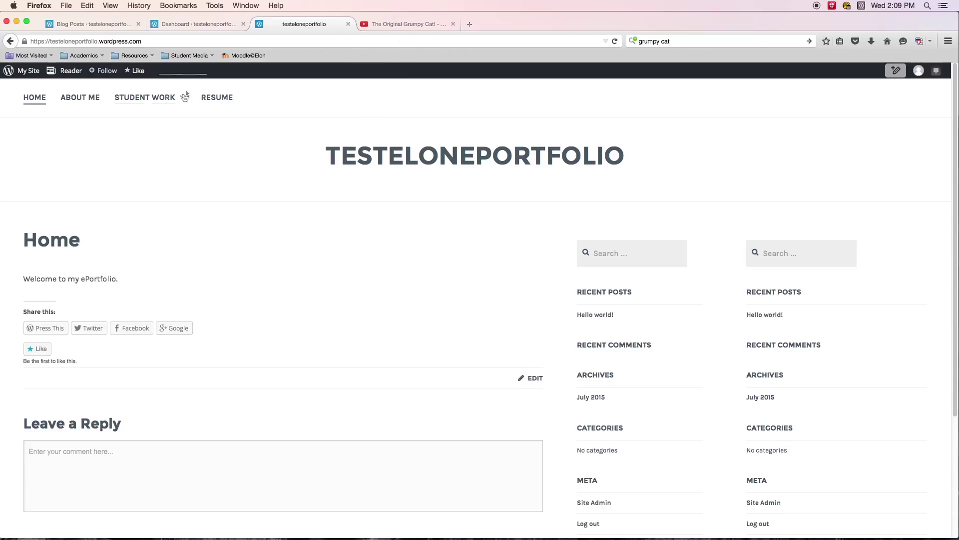
Step: View the Photography page under Student Work on the live portfolio site
{"action": "mouse_move", "coordinate": [158, 102]}
{"action": "left_click", "coordinate": [152, 118]}
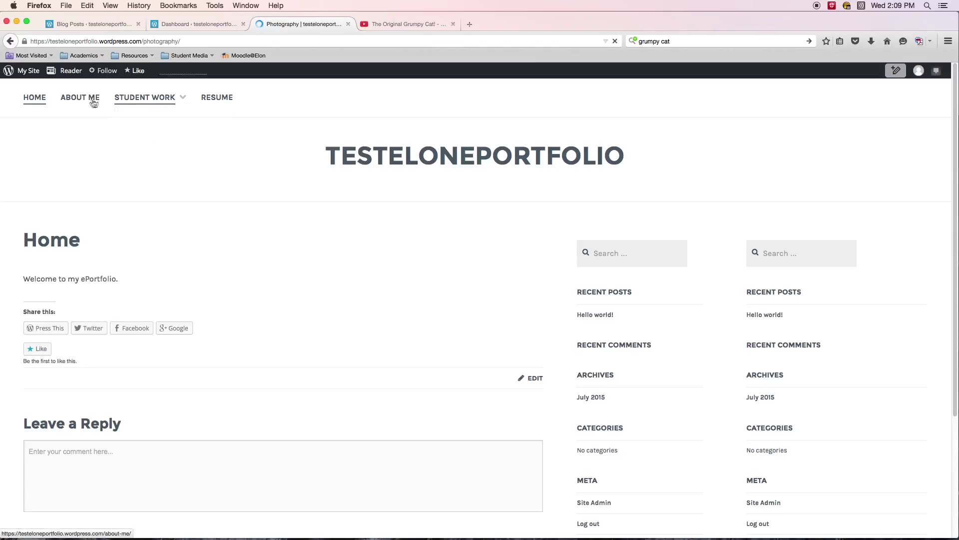
{"action": "scroll", "coordinate": [240, 224], "scroll_direction": "down", "scroll_amount": 4}
{"action": "scroll", "coordinate": [240, 225], "scroll_direction": "up", "scroll_amount": 4}
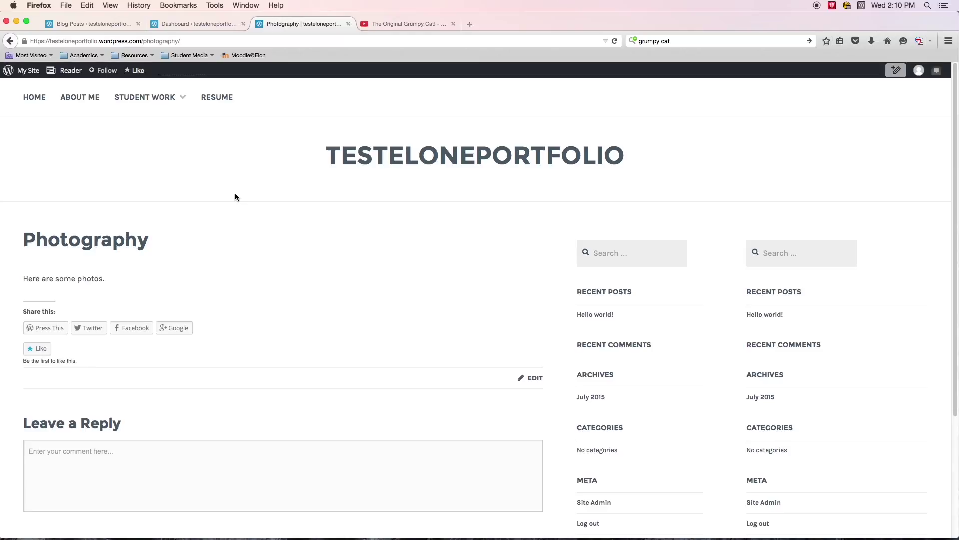
Step: Open the About Me page for editing from the dashboard's page list and start a new line below the introduction
{"action": "left_click", "coordinate": [194, 23]}
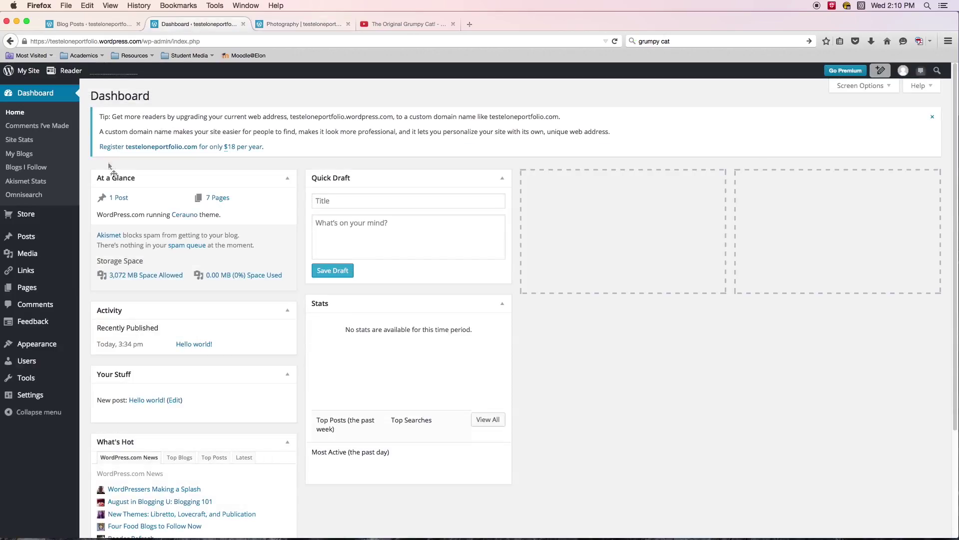
{"action": "left_click", "coordinate": [28, 288]}
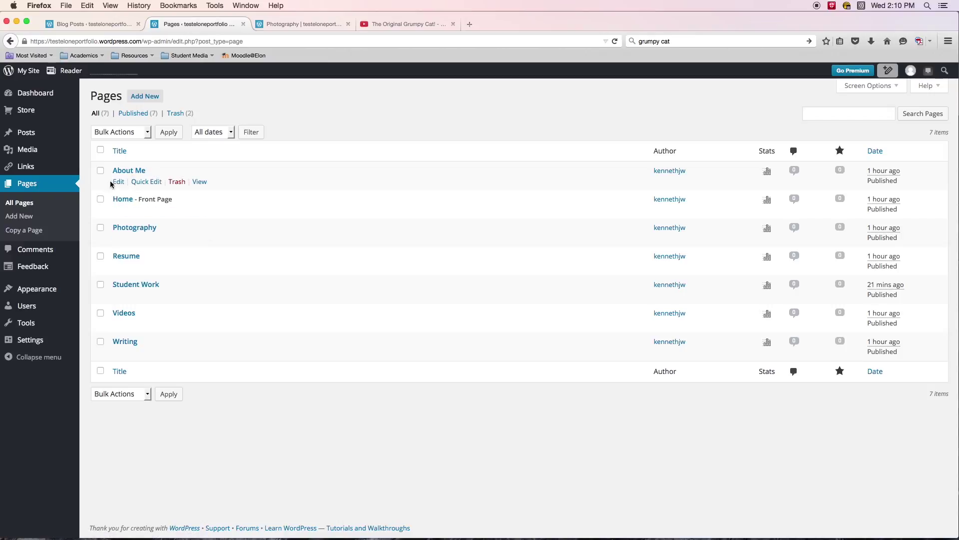
{"action": "left_click", "coordinate": [118, 184]}
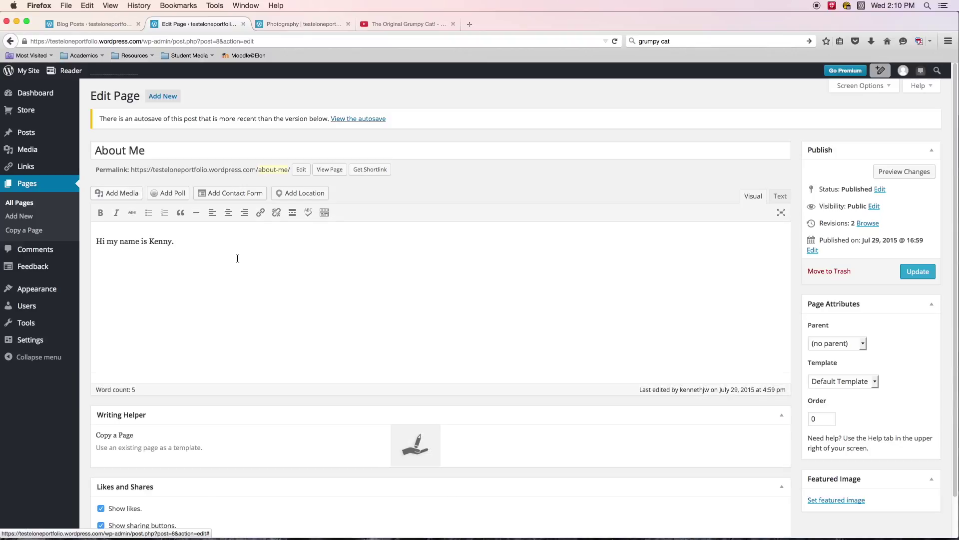
{"action": "left_click", "coordinate": [204, 248]}
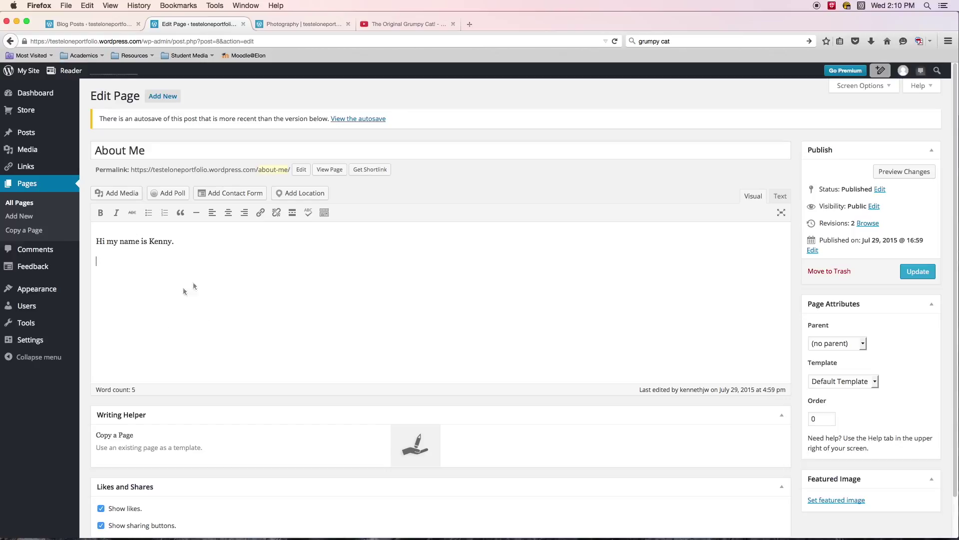
{"action": "type", "text": "gfsgfsgfsgfsgf"}
{"action": "key", "text": "BackSpace"}
{"action": "key", "text": "BackSpace"}
{"action": "key", "text": "BackSpace"}
{"action": "key", "text": "BackSpace"}
{"action": "key", "text": "BackSpace"}
{"action": "key", "text": "BackSpace"}
{"action": "key", "text": "BackSpace"}
{"action": "key", "text": "BackSpace"}
{"action": "key", "text": "BackSpace"}
{"action": "key", "text": "BackSpace"}
{"action": "key", "text": "BackSpace"}
{"action": "key", "text": "BackSpace"}
{"action": "key", "text": "BackSpace"}
{"action": "key", "text": "BackSpace"}
Step: Add the paragraph "Thanks for visiting, I hope you enjoy my ePortfolio." below the introduction, followed by a new empty line
{"action": "type", "text": "Thanks for visiting, I hope you enjoy my "}
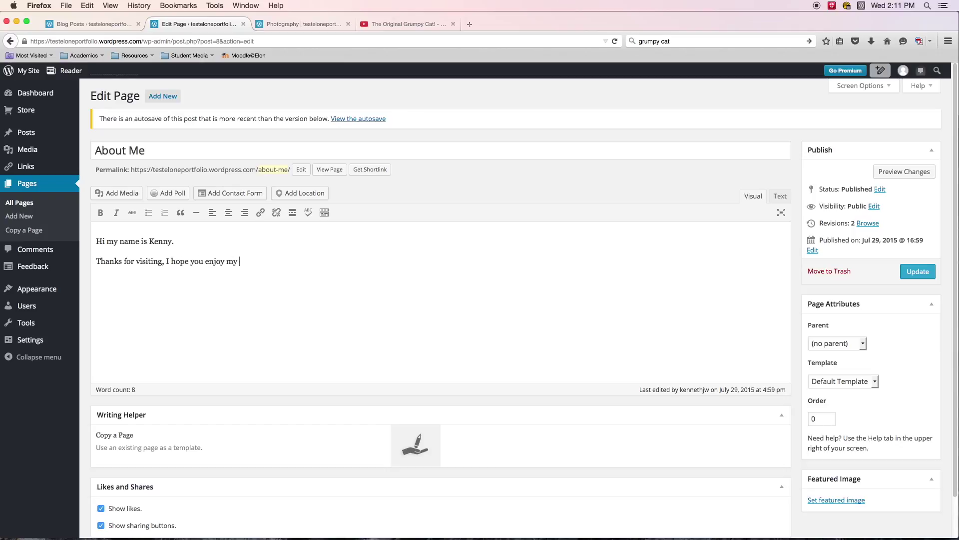
{"action": "type", "text": "ePortfolio."}
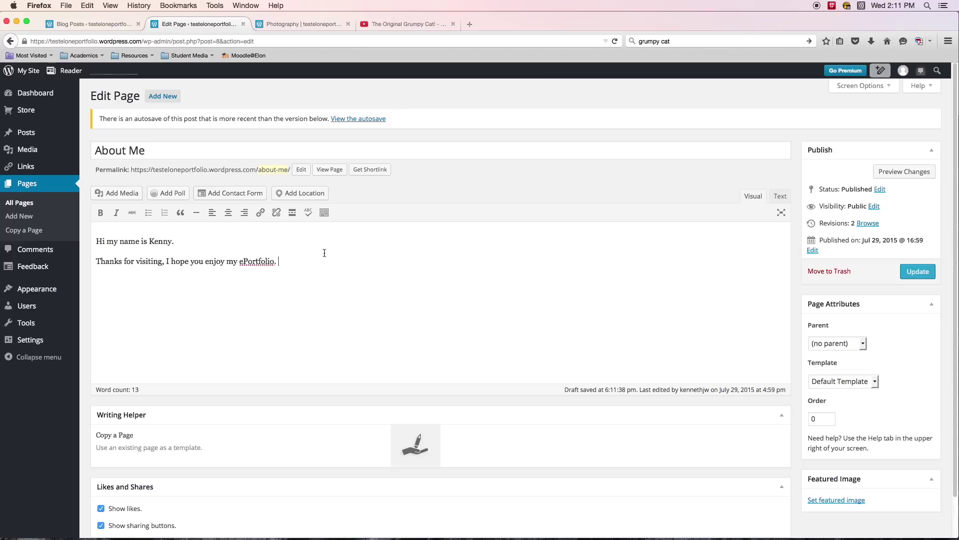
{"action": "left_click", "coordinate": [294, 267]}
{"action": "key", "text": "Return"}
Step: Copy the web address of the YouTube video The Original Grumpy Cat!
{"action": "left_click", "coordinate": [419, 26]}
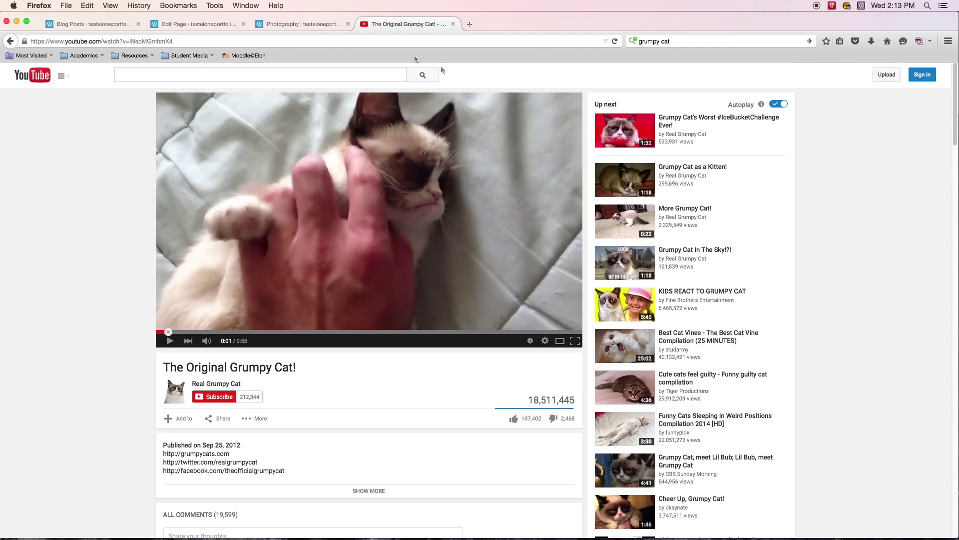
{"action": "left_click", "coordinate": [283, 42]}
{"action": "right_click", "coordinate": [283, 42]}
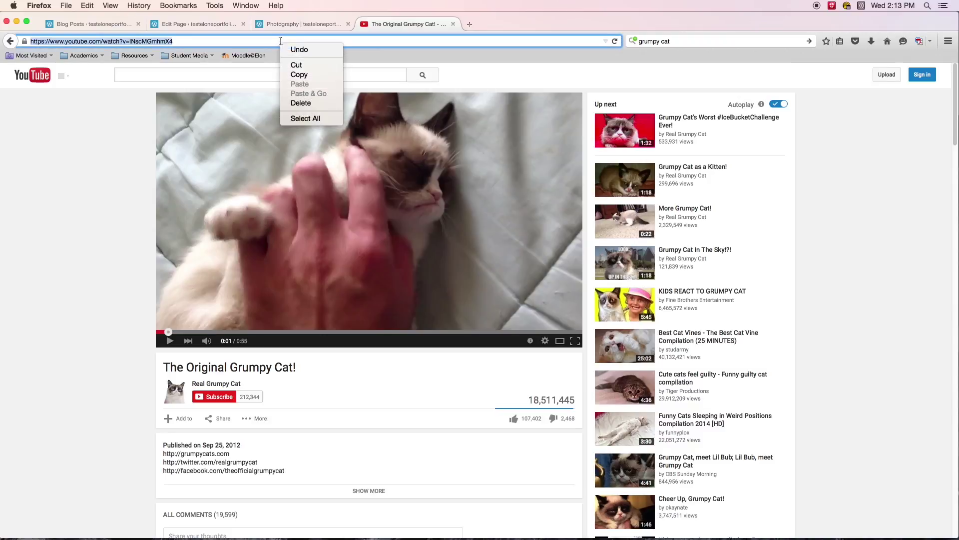
{"action": "left_click", "coordinate": [311, 78]}
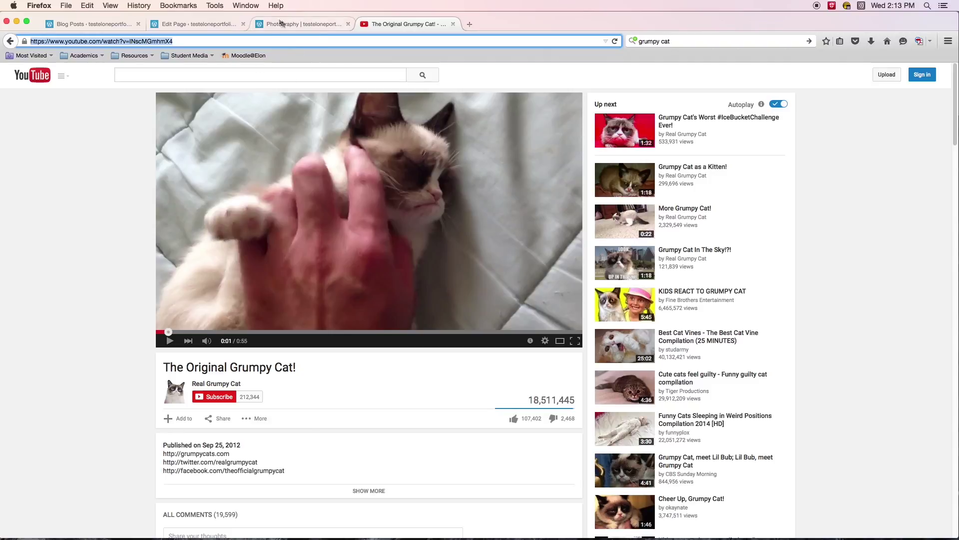
{"action": "right_click", "coordinate": [189, 41]}
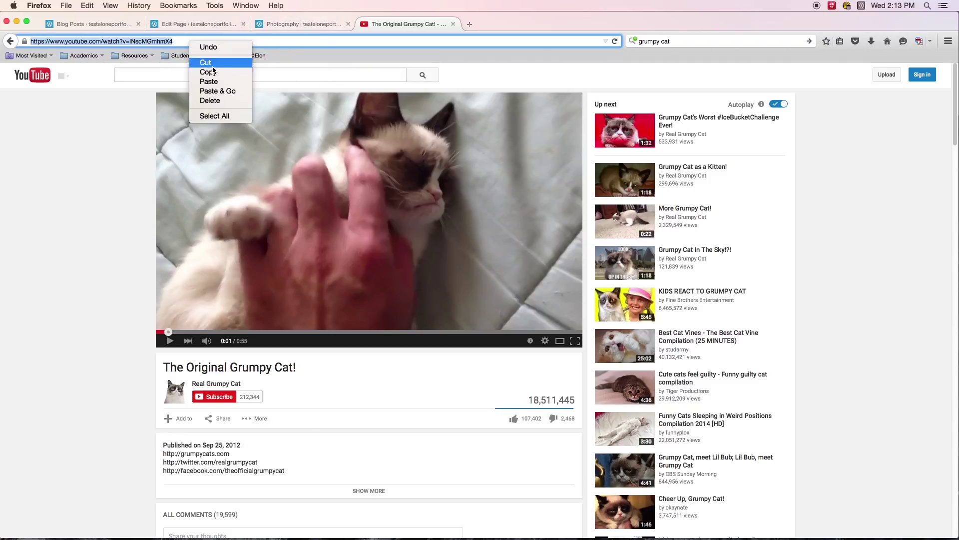
{"action": "left_click", "coordinate": [214, 72]}
Step: Return to the About Me page editor and write "Visit my companies page here:" as the last line
{"action": "left_click", "coordinate": [202, 25]}
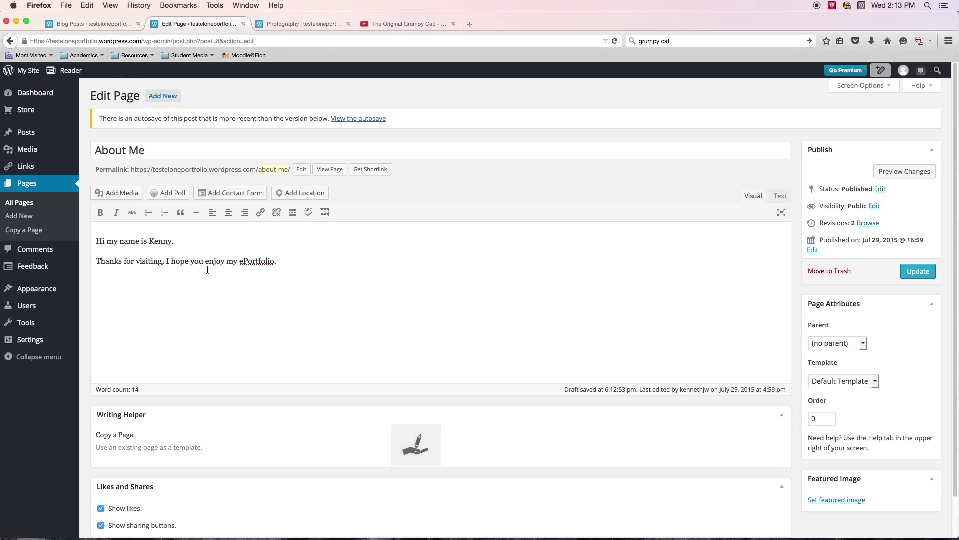
{"action": "type", "text": "M"}
{"action": "key", "text": "BackSpace"}
{"action": "type", "text": "Visit my"}
{"action": "type", "text": " c"}
{"action": "type", "text": "ontac"}
{"action": "key", "text": "BackSpace"}
{"action": "key", "text": "BackSpace"}
{"action": "key", "text": "BackSpace"}
{"action": "key", "text": "BackSpace"}
{"action": "key", "text": "BackSpace"}
{"action": "type", "text": "ompanies page here:"}
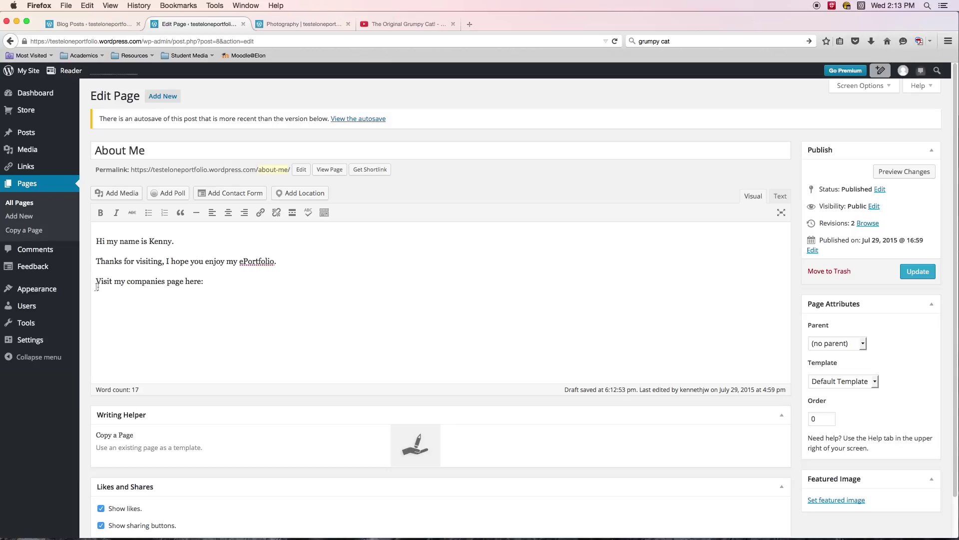
Step: Link the line "Visit my companies page here:" to the copied video URL, opening in a new window/tab, and update the page
{"action": "left_click_drag", "start_coordinate": [97, 286], "coordinate": [207, 278]}
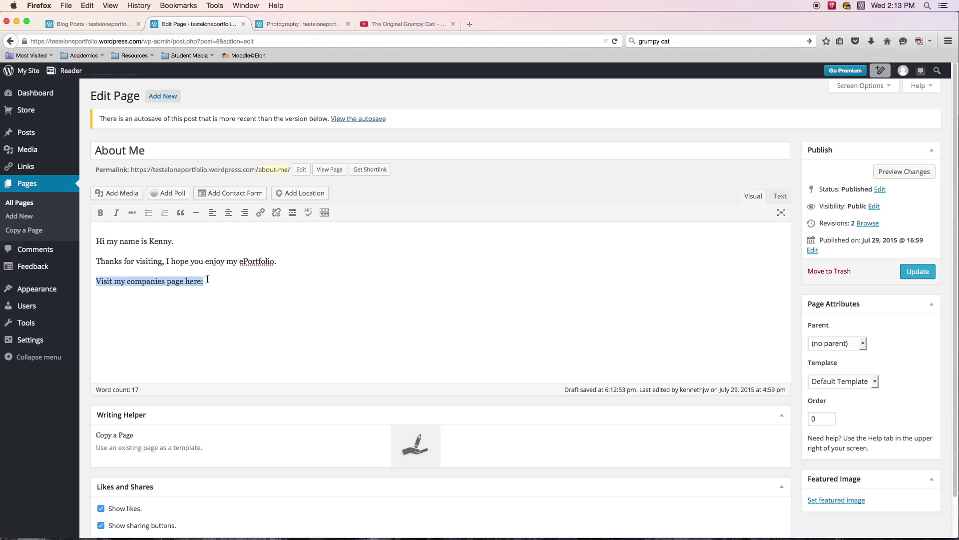
{"action": "left_click", "coordinate": [260, 214]}
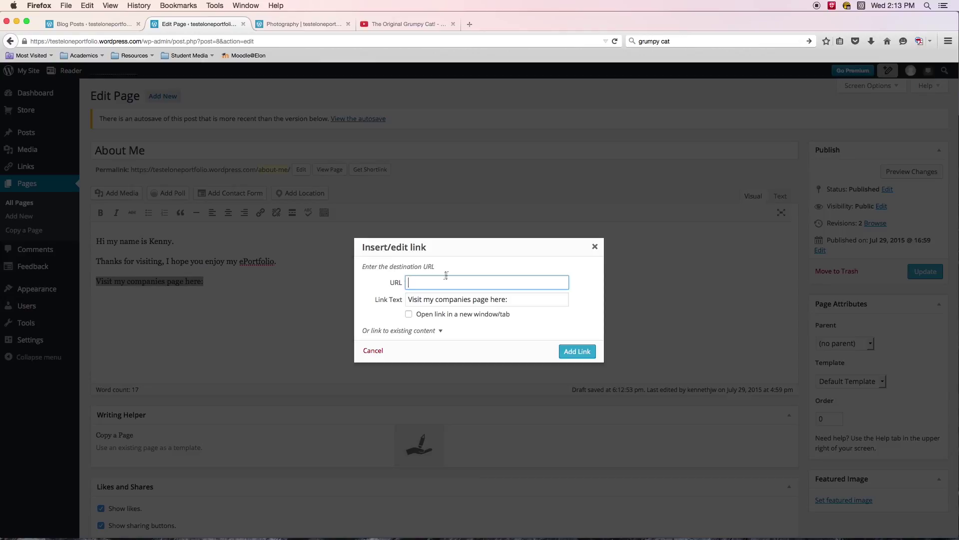
{"action": "right_click", "coordinate": [417, 284]}
{"action": "left_click", "coordinate": [445, 322]}
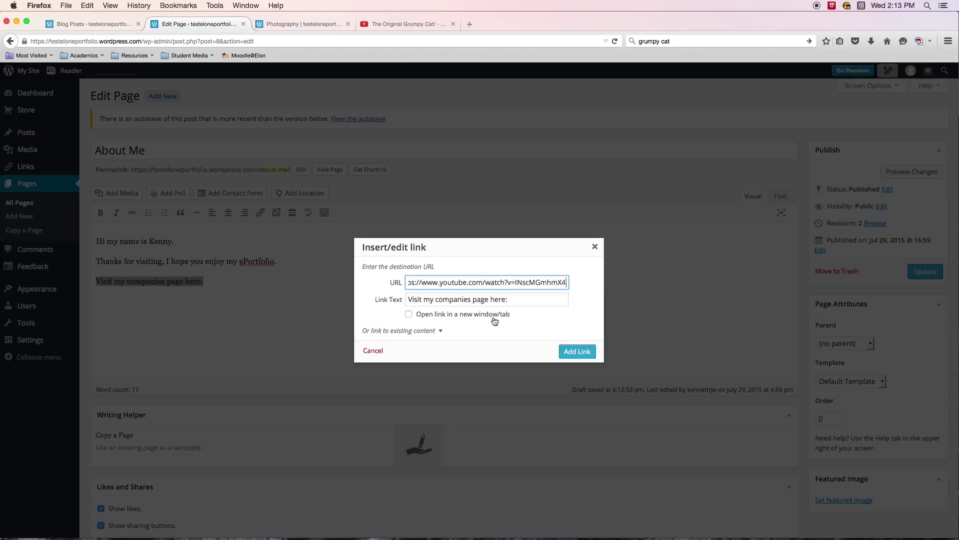
{"action": "left_click", "coordinate": [409, 315]}
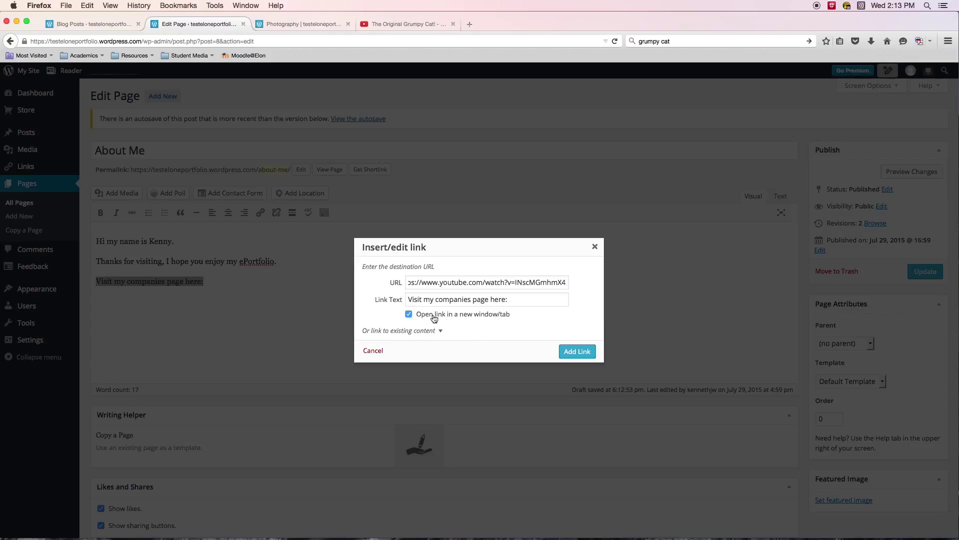
{"action": "left_click", "coordinate": [579, 351]}
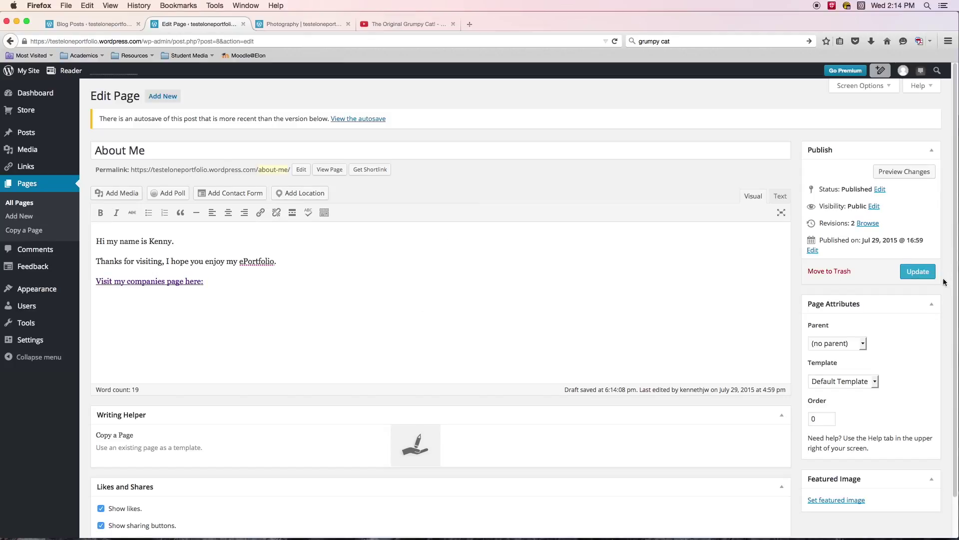
{"action": "left_click", "coordinate": [914, 275]}
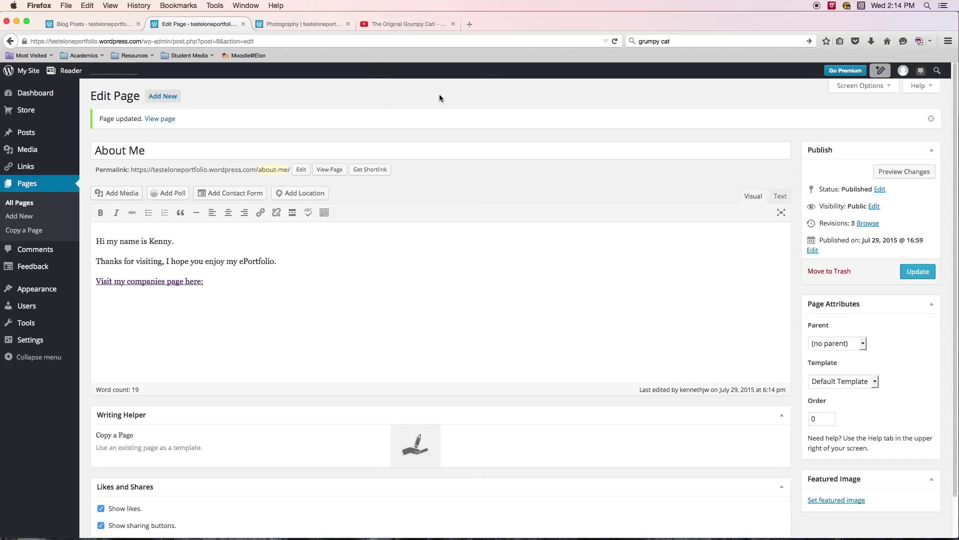
Step: Close the YouTube video, reload the live portfolio site and view its About Me page
{"action": "left_click", "coordinate": [415, 25]}
{"action": "left_click", "coordinate": [452, 24]}
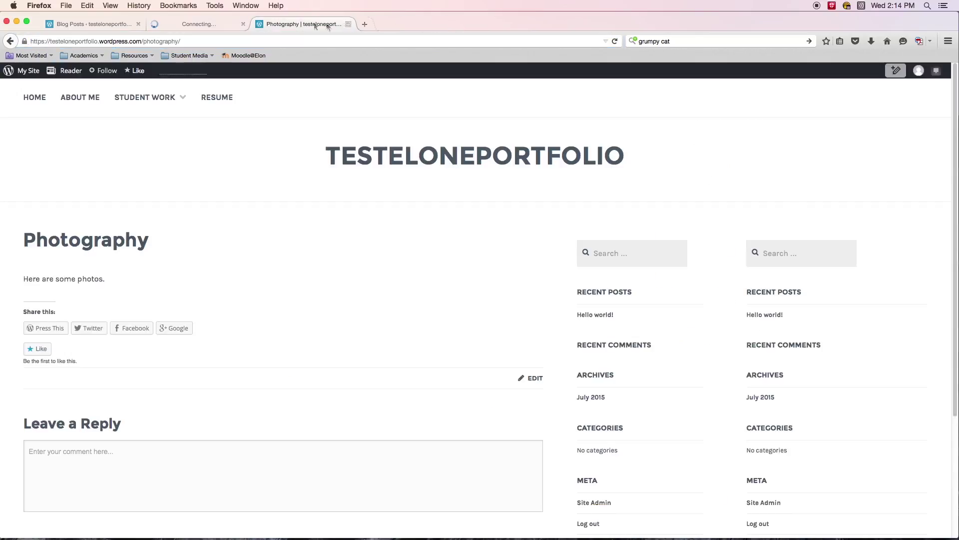
{"action": "left_click", "coordinate": [615, 41]}
{"action": "left_click", "coordinate": [615, 41]}
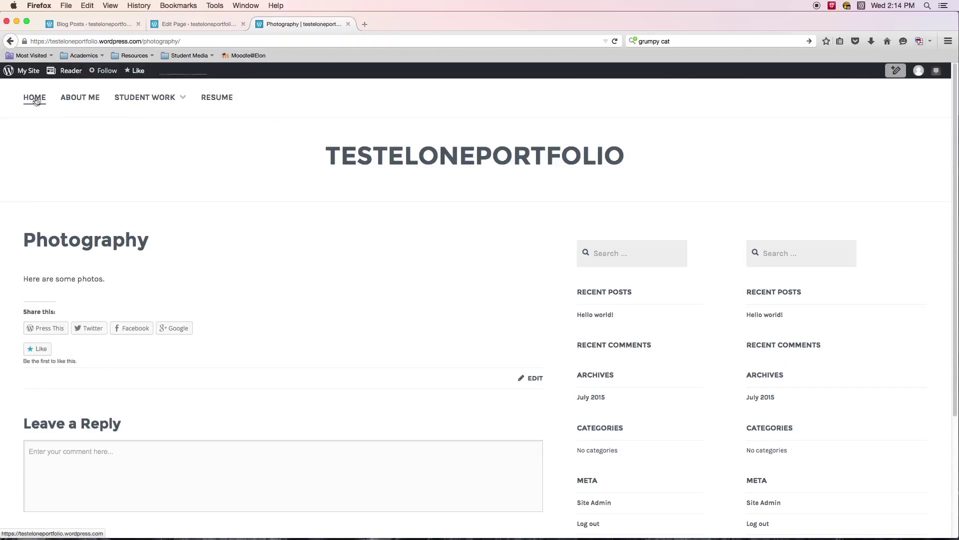
{"action": "left_click", "coordinate": [90, 99]}
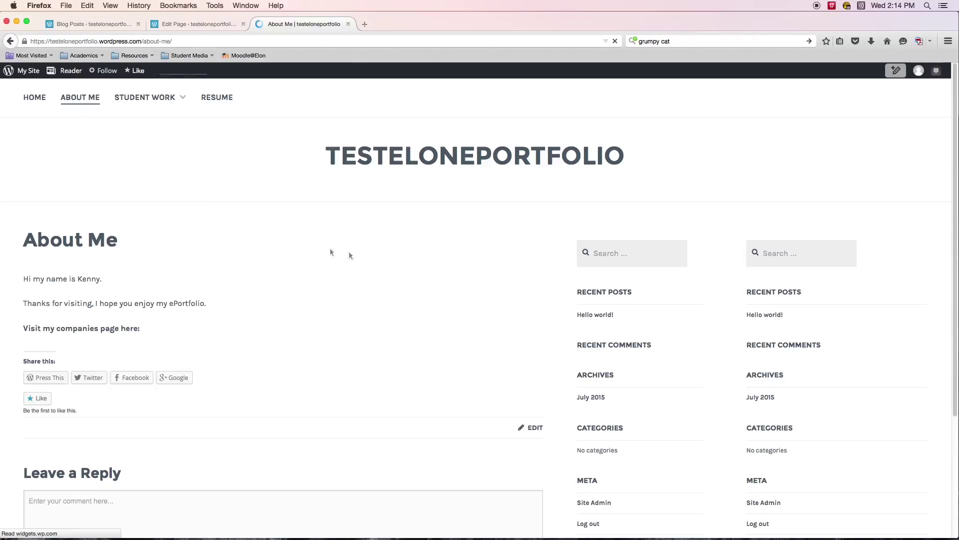
{"action": "scroll", "coordinate": [302, 267], "scroll_direction": "down", "scroll_amount": 5}
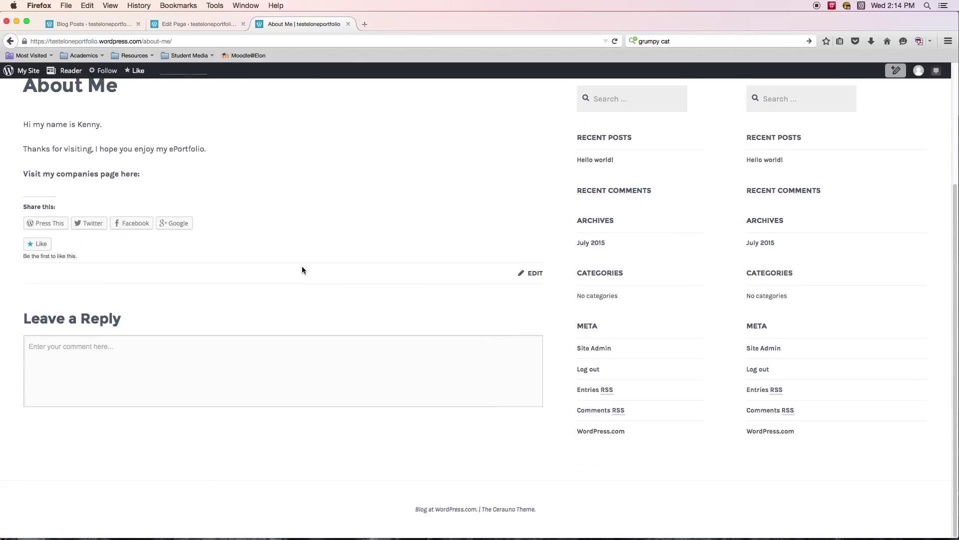
Step: Test the "Visit my companies page here:" link, pause the linked video, compare both tabs and close the video
{"action": "left_click", "coordinate": [110, 174]}
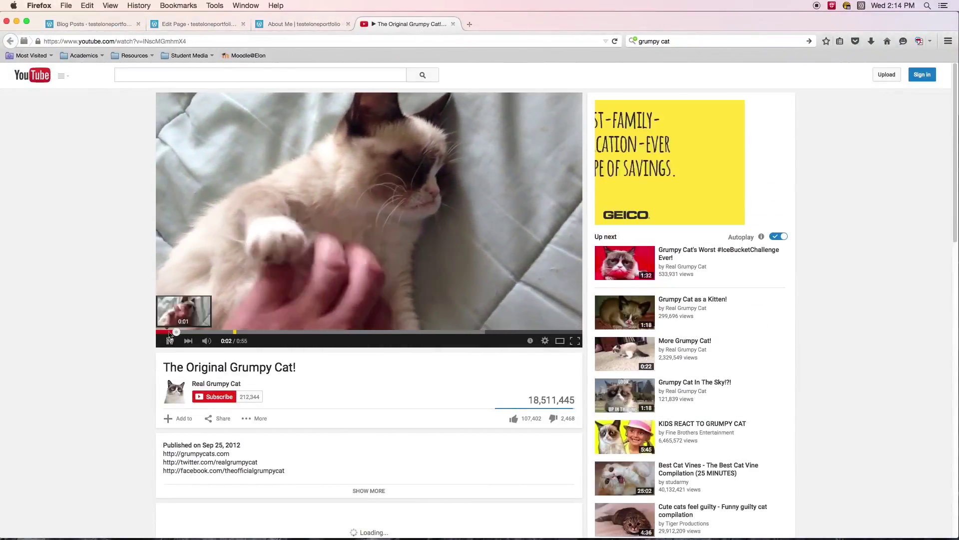
{"action": "left_click", "coordinate": [169, 343]}
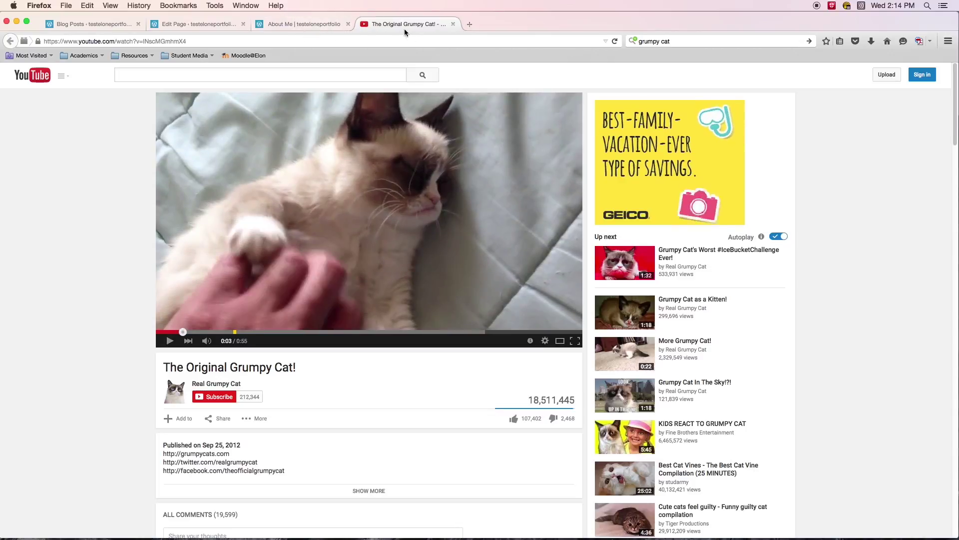
{"action": "left_click", "coordinate": [304, 25]}
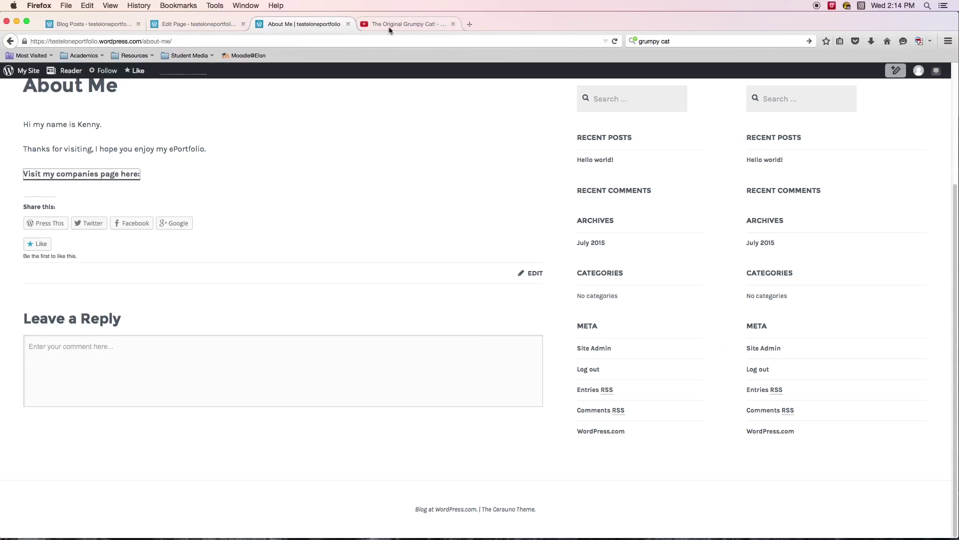
{"action": "left_click", "coordinate": [402, 25]}
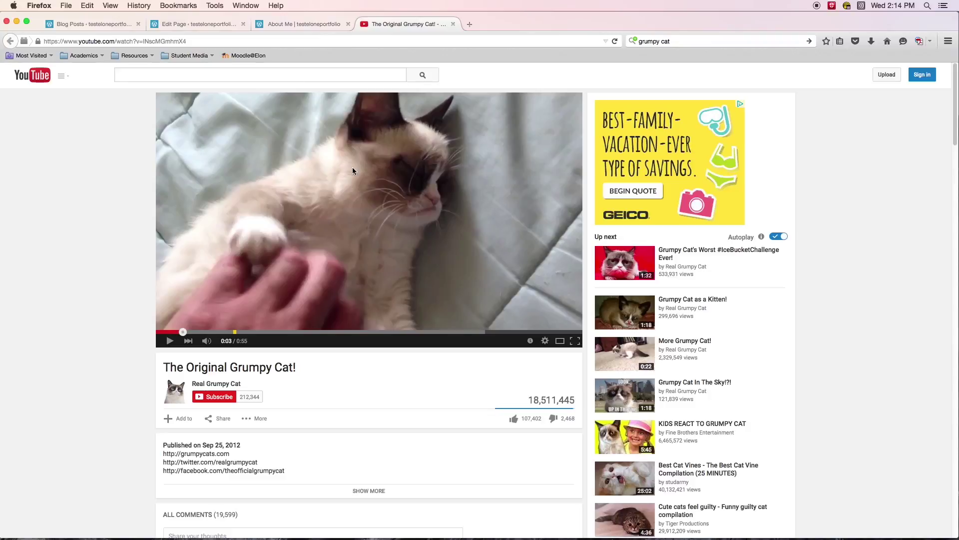
{"action": "left_click", "coordinate": [452, 23]}
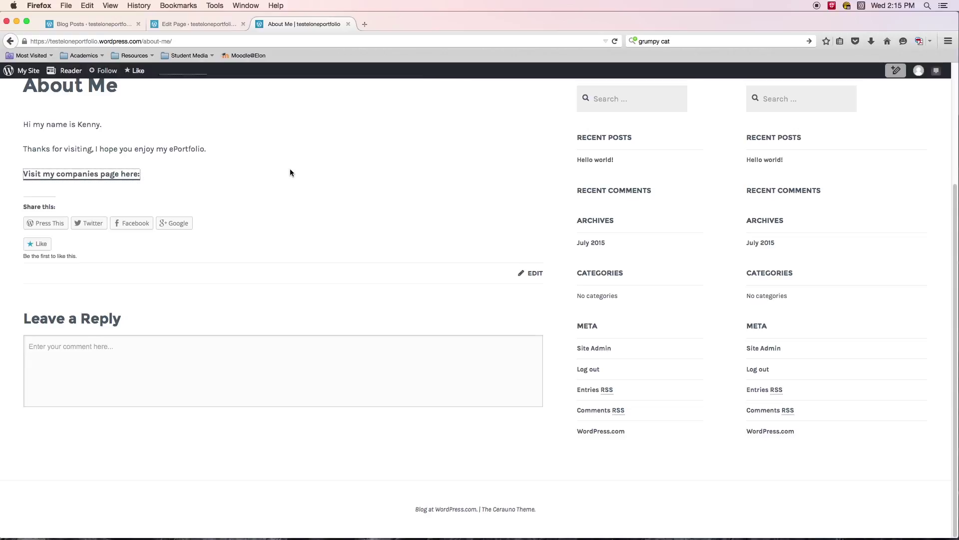
Step: Follow the companies page link once more, close the video it opens and review the live About Me page
{"action": "left_click", "coordinate": [116, 174]}
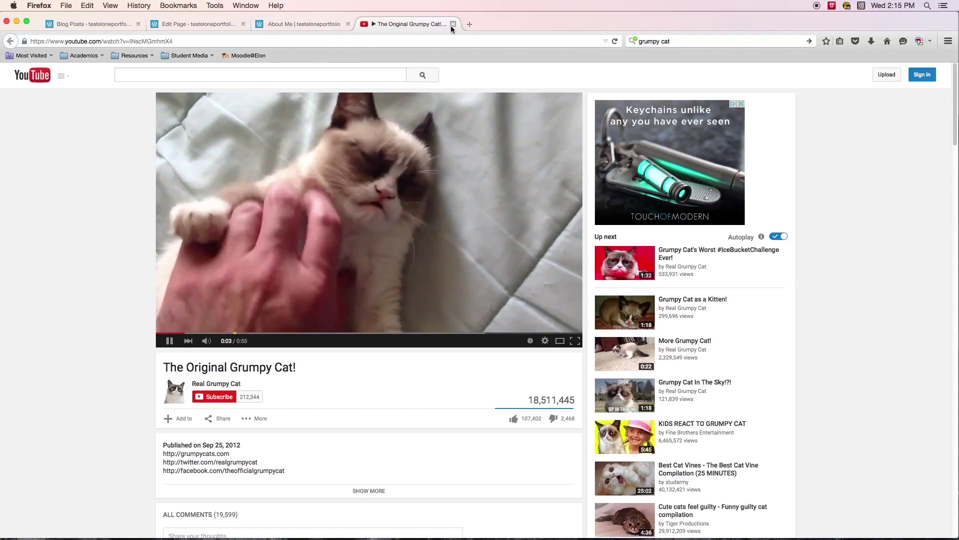
{"action": "left_click", "coordinate": [453, 25]}
{"action": "left_click", "coordinate": [509, 120]}
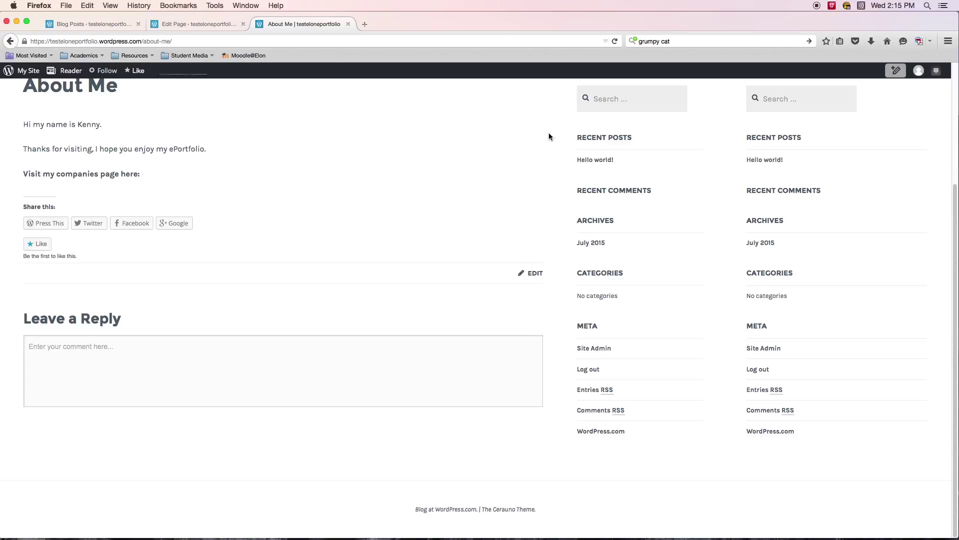
{"action": "scroll", "coordinate": [434, 175], "scroll_direction": "up", "scroll_amount": 5}
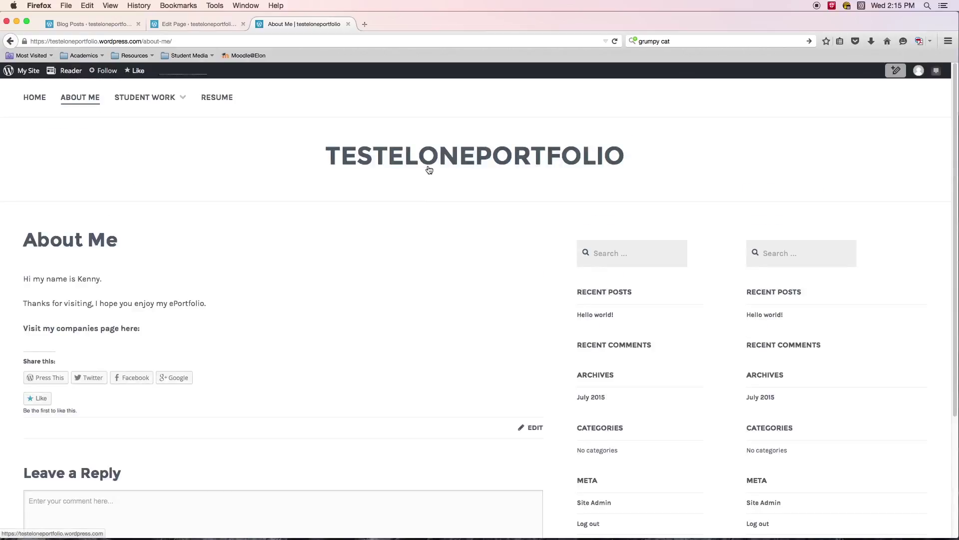
{"action": "scroll", "coordinate": [343, 143], "scroll_direction": "down", "scroll_amount": 3}
{"action": "scroll", "coordinate": [387, 154], "scroll_direction": "up", "scroll_amount": 3}
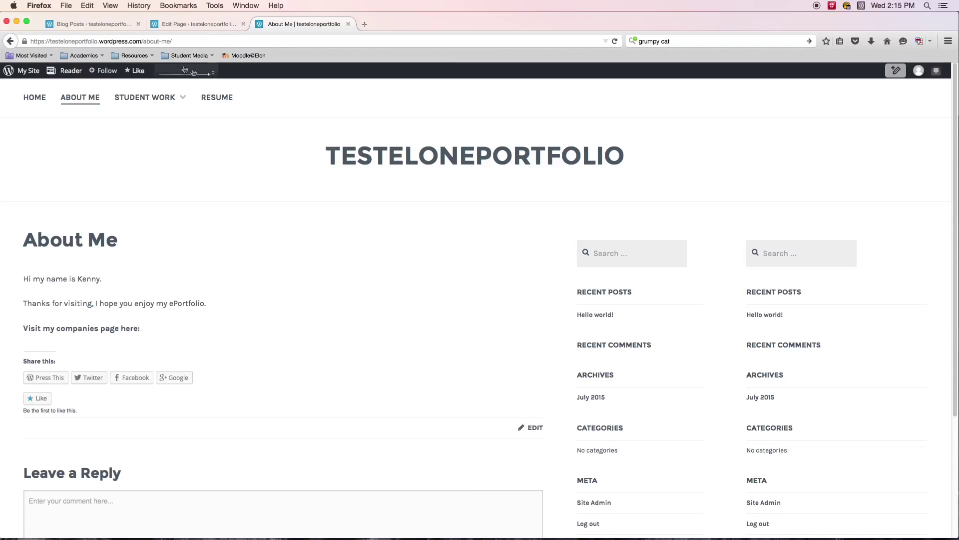
Step: Return to the site's page list and open the Photography page for editing
{"action": "left_click", "coordinate": [184, 23]}
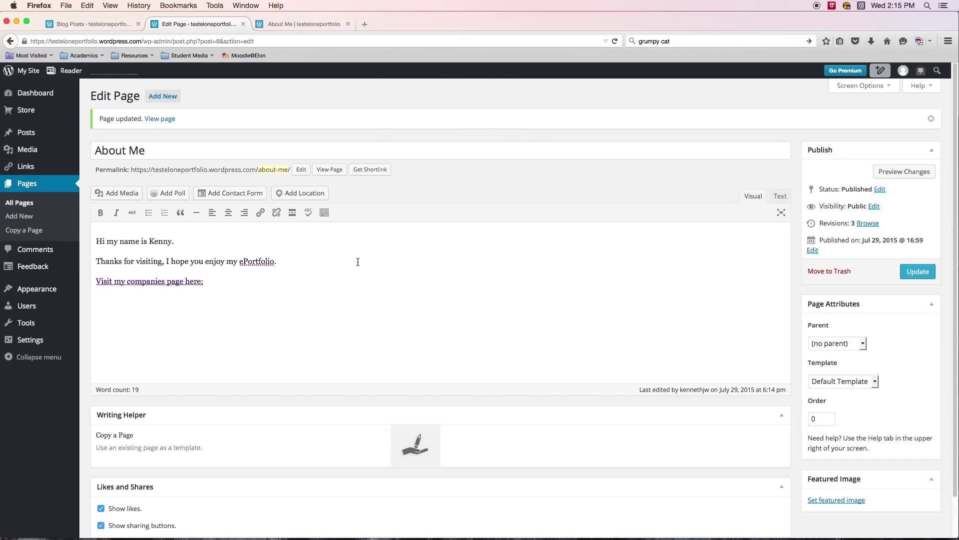
{"action": "left_click", "coordinate": [27, 184]}
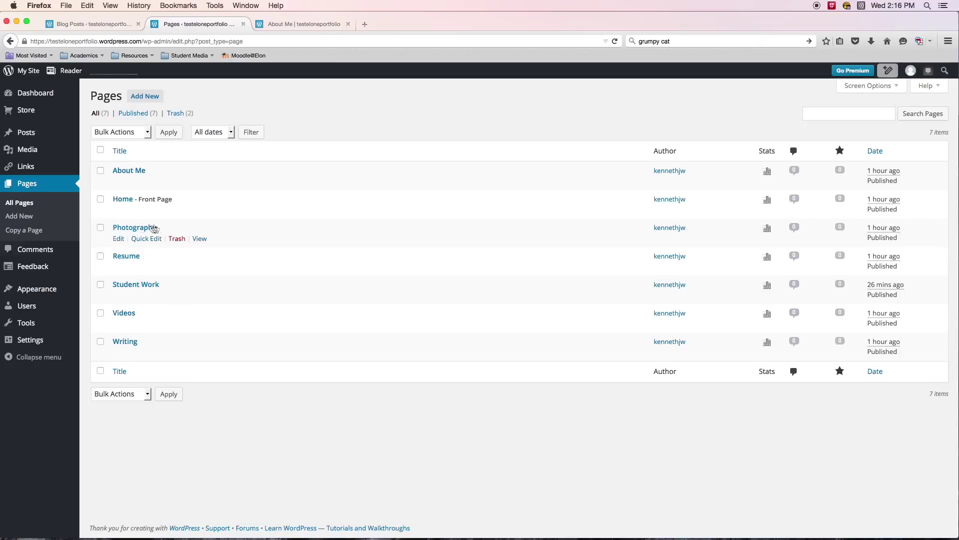
{"action": "left_click", "coordinate": [120, 239]}
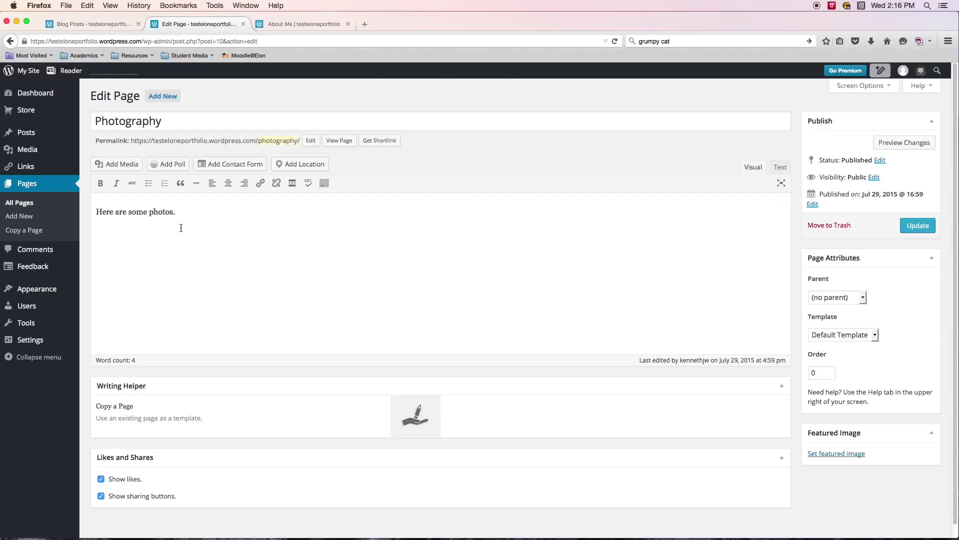
Step: Upload GrumpyCat1.jpg, GrumpyCat2.jpg, GrumpyCat3.jpg and GrumpyCat4.jpg from the images folder to the media library
{"action": "left_click", "coordinate": [117, 166]}
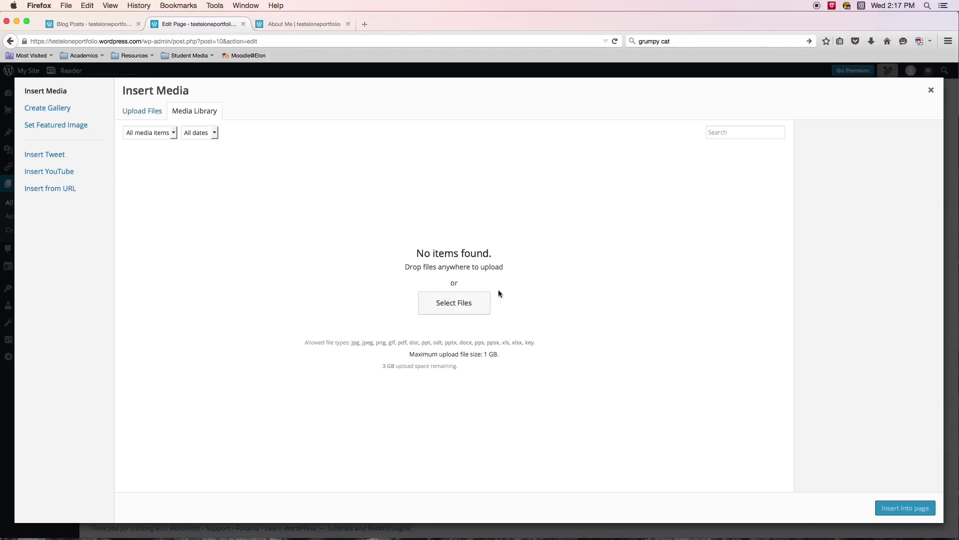
{"action": "left_click", "coordinate": [449, 306]}
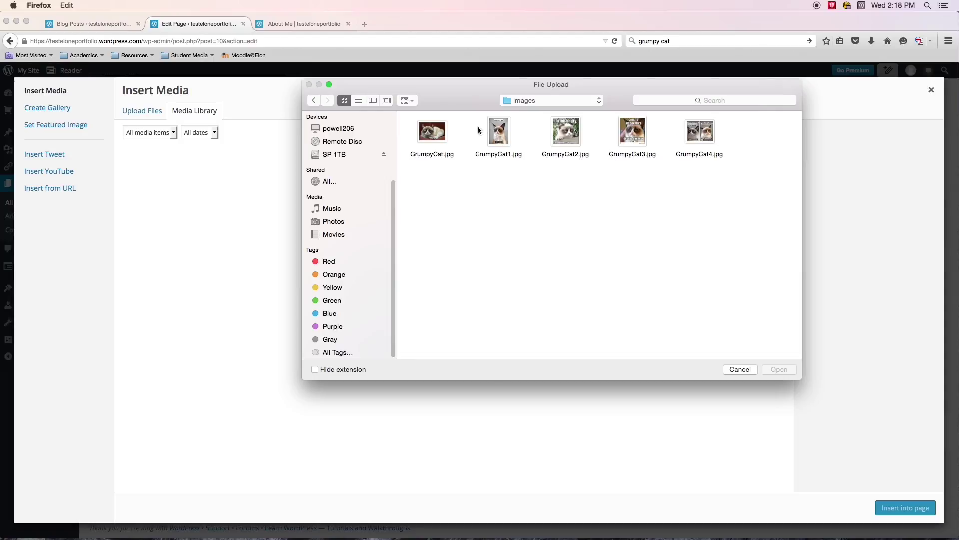
{"action": "left_click_drag", "start_coordinate": [476, 130], "coordinate": [719, 168]}
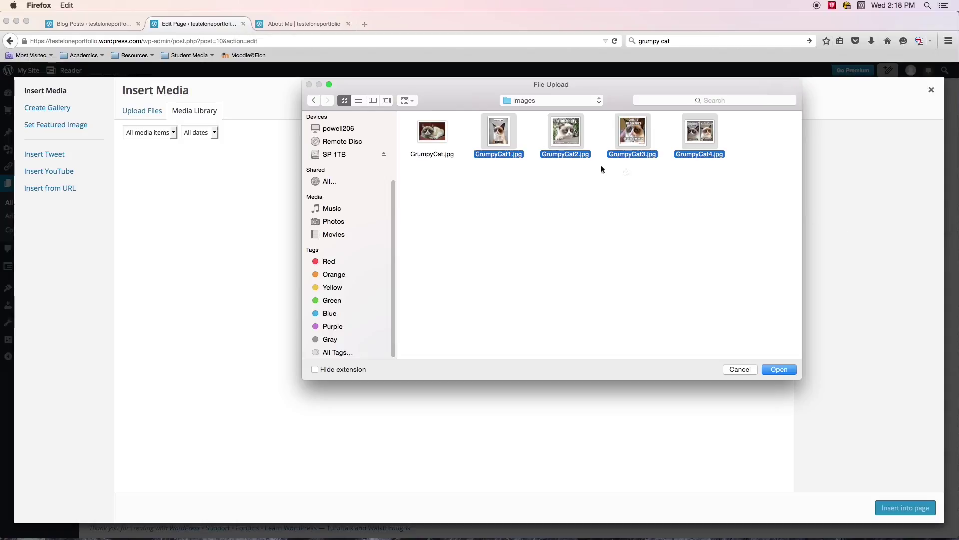
{"action": "left_click", "coordinate": [779, 370]}
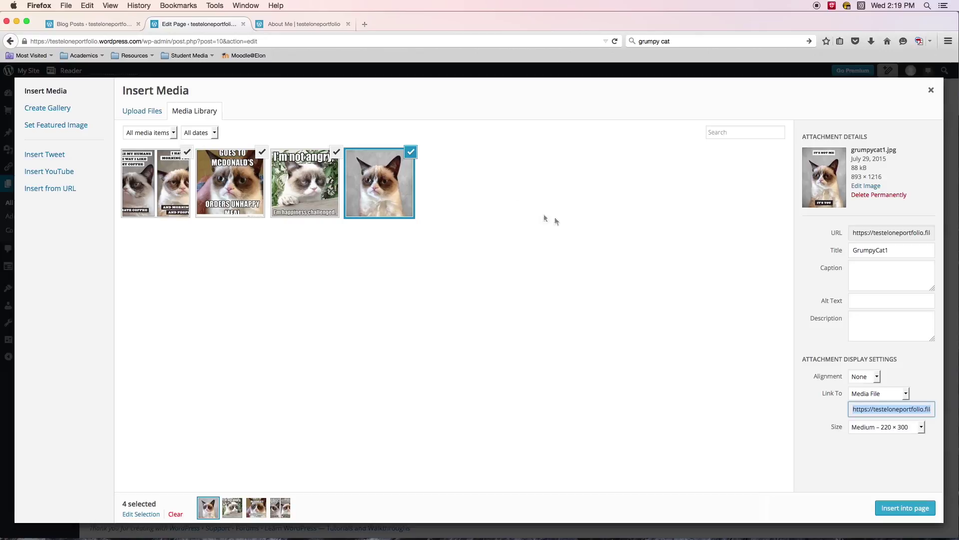
Step: Insert all four uploaded GrumpyCat images into the Photography page together
{"action": "left_click", "coordinate": [563, 181]}
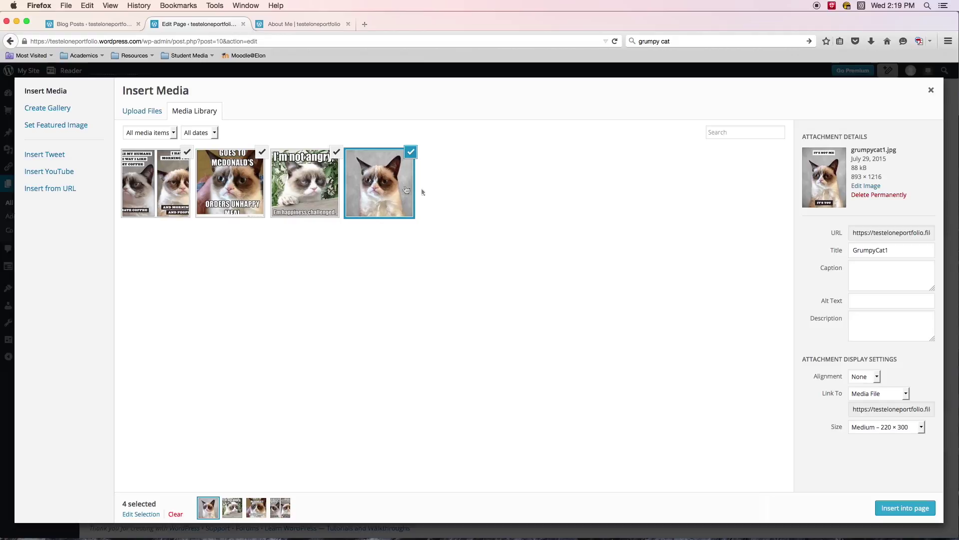
{"action": "left_click", "coordinate": [311, 189]}
{"action": "left_click", "coordinate": [372, 189]}
{"action": "left_click", "coordinate": [230, 185]}
{"action": "left_click", "coordinate": [180, 187]}
{"action": "left_click", "coordinate": [229, 184]}
{"action": "left_click", "coordinate": [305, 185]}
{"action": "left_click", "coordinate": [380, 186]}
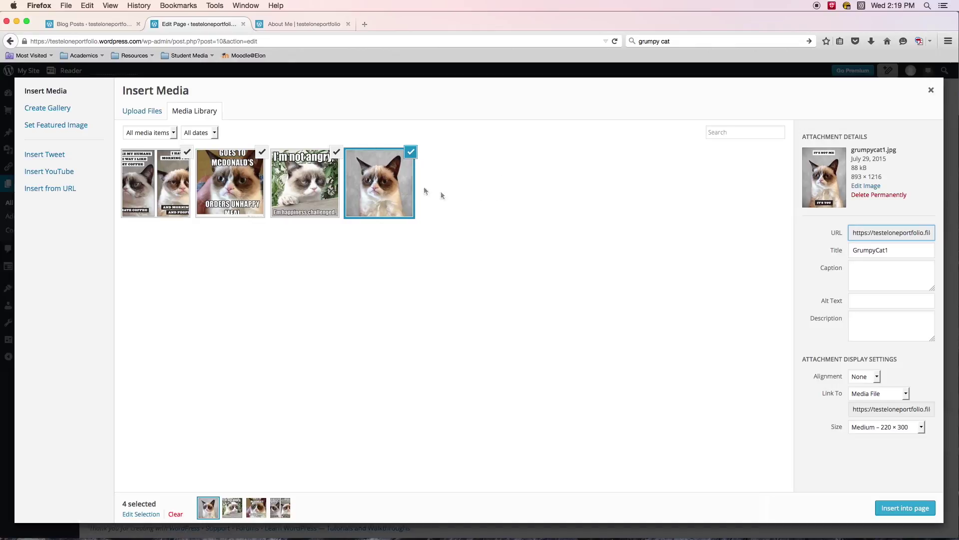
{"action": "left_click", "coordinate": [305, 187]}
{"action": "left_click", "coordinate": [380, 190]}
{"action": "left_click", "coordinate": [907, 507]}
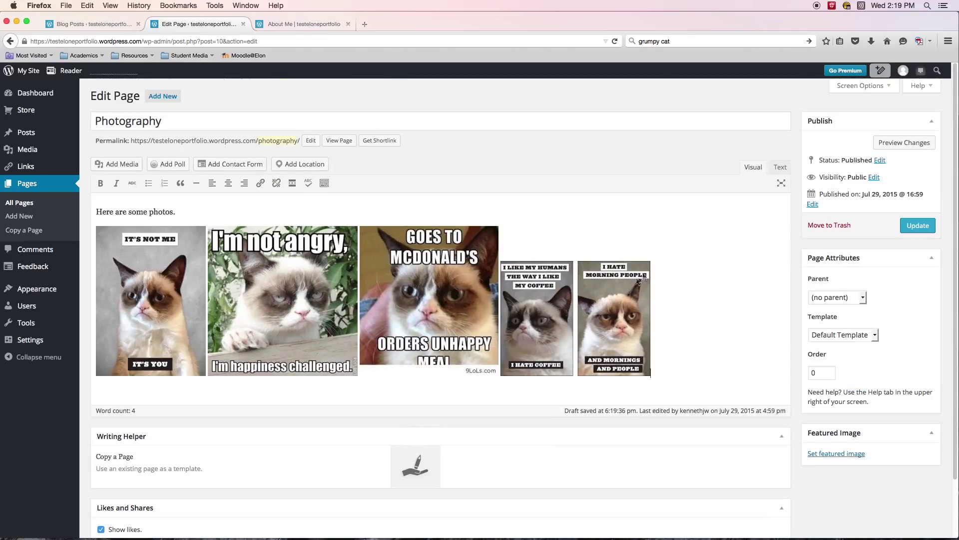
Step: Remove all four inserted cat images from the Photography page, leaving only its text
{"action": "left_click", "coordinate": [647, 270]}
{"action": "left_click", "coordinate": [589, 251]}
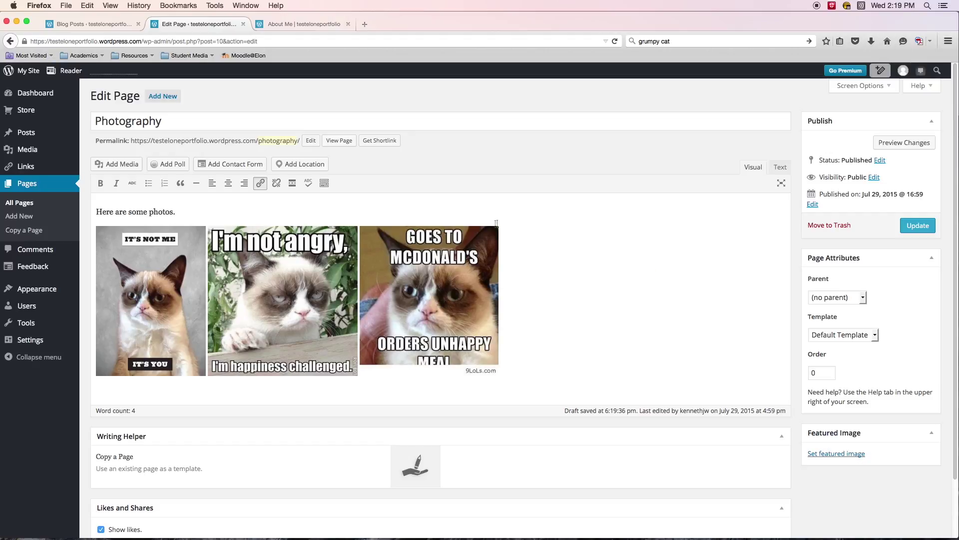
{"action": "left_click", "coordinate": [495, 241]}
{"action": "left_click", "coordinate": [465, 217]}
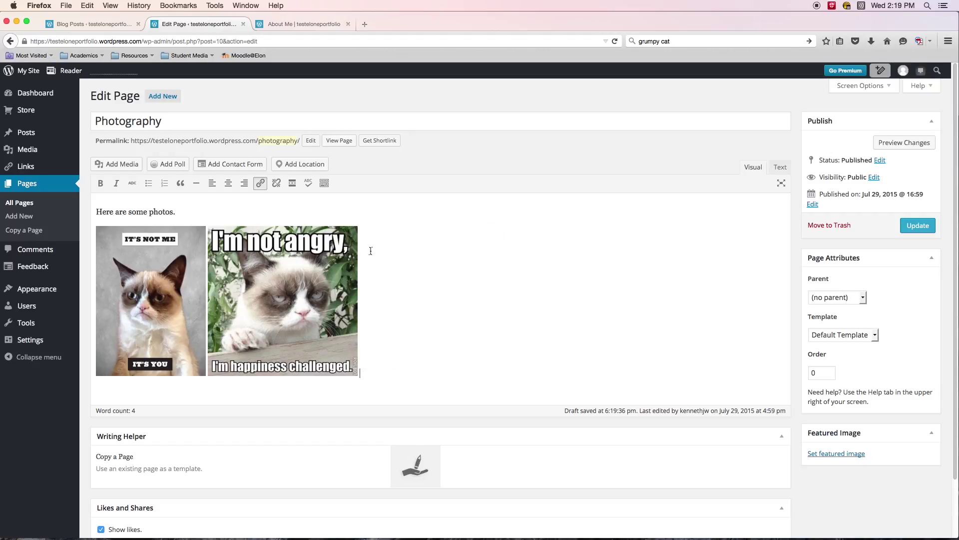
{"action": "left_click", "coordinate": [352, 232]}
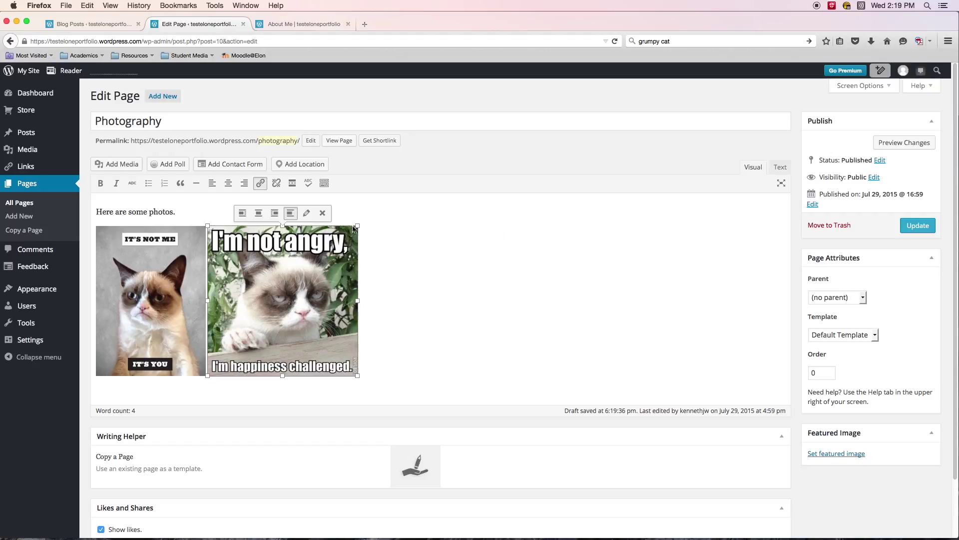
{"action": "left_click", "coordinate": [321, 213]}
{"action": "left_click", "coordinate": [185, 246]}
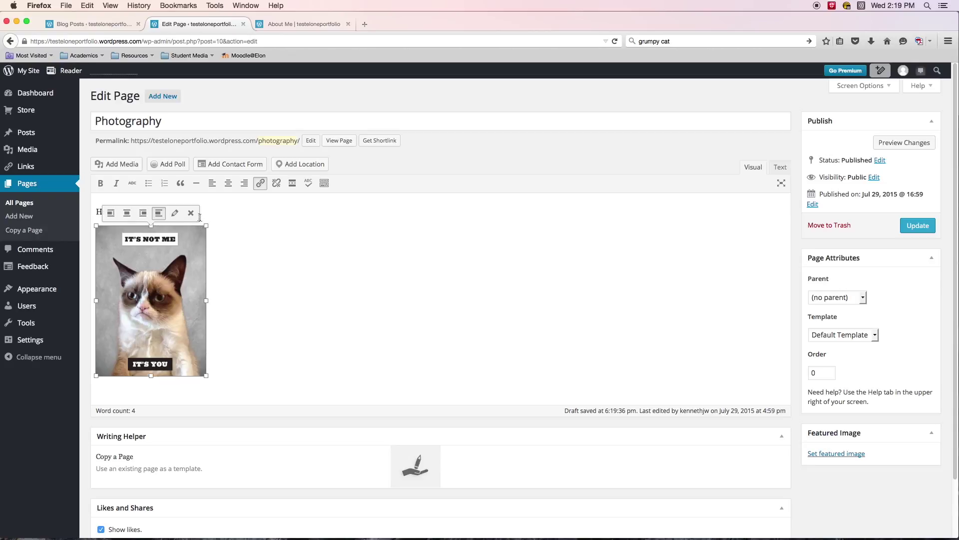
{"action": "left_click", "coordinate": [198, 214]}
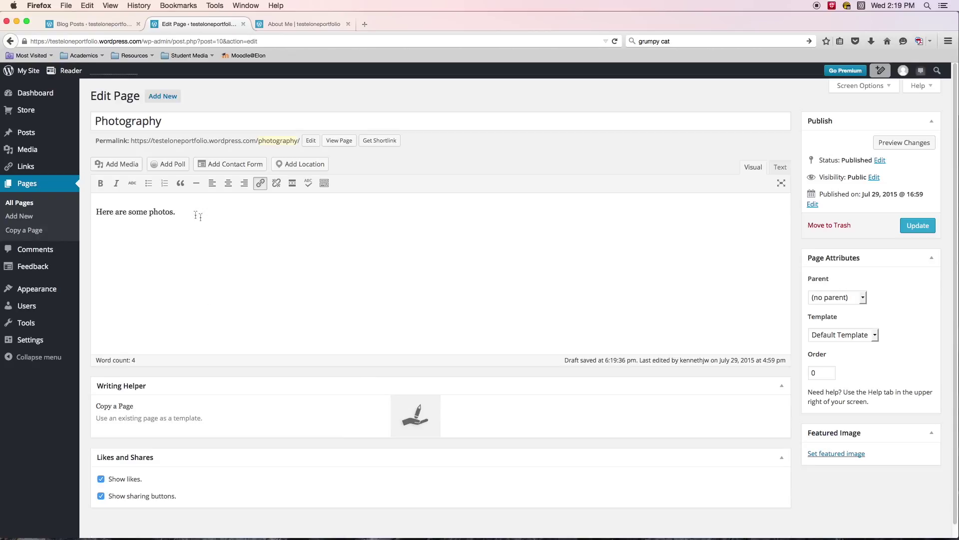
Step: Insert only the GrumpyCat1 image from the media library into the Photography page, leaving its caption, alt text and description blank
{"action": "left_click", "coordinate": [122, 163]}
{"action": "left_click", "coordinate": [390, 196]}
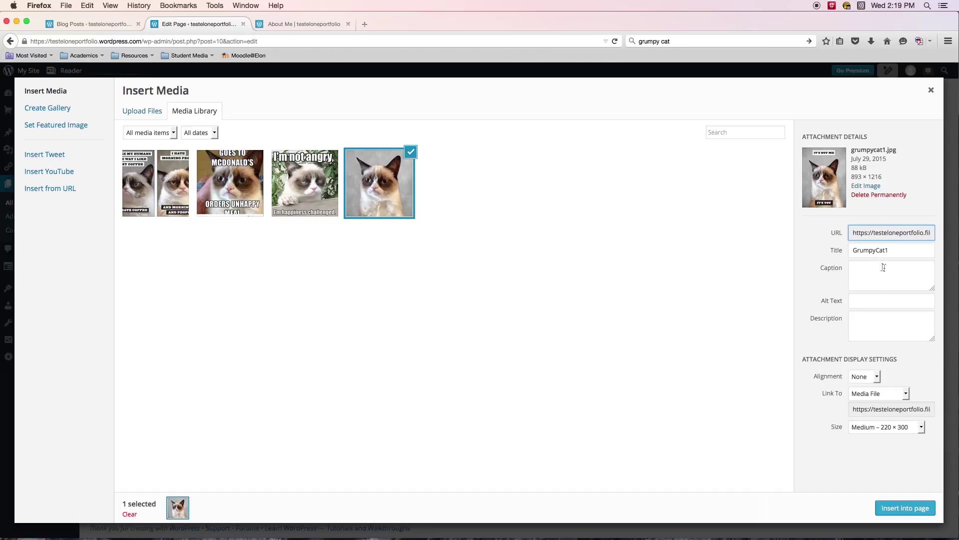
{"action": "left_click", "coordinate": [894, 252]}
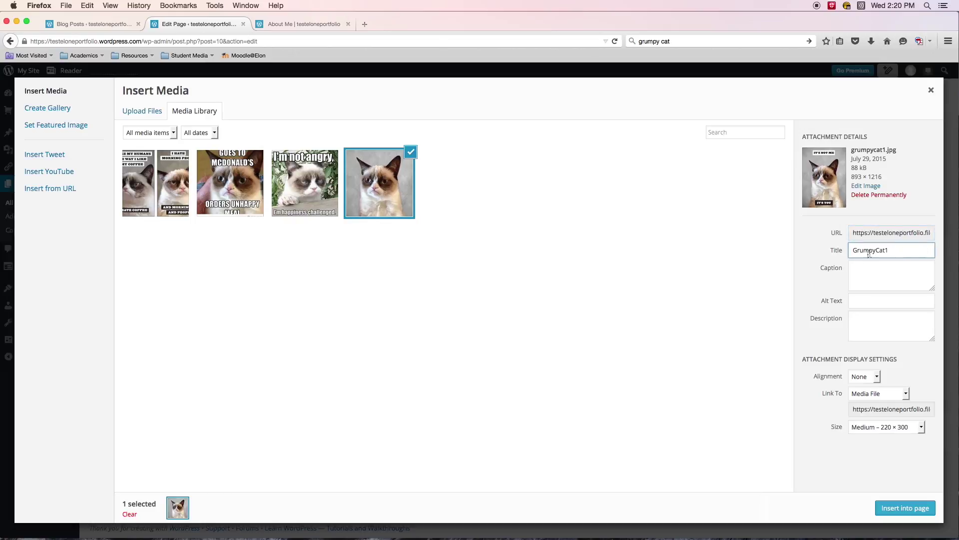
{"action": "left_click", "coordinate": [876, 277]}
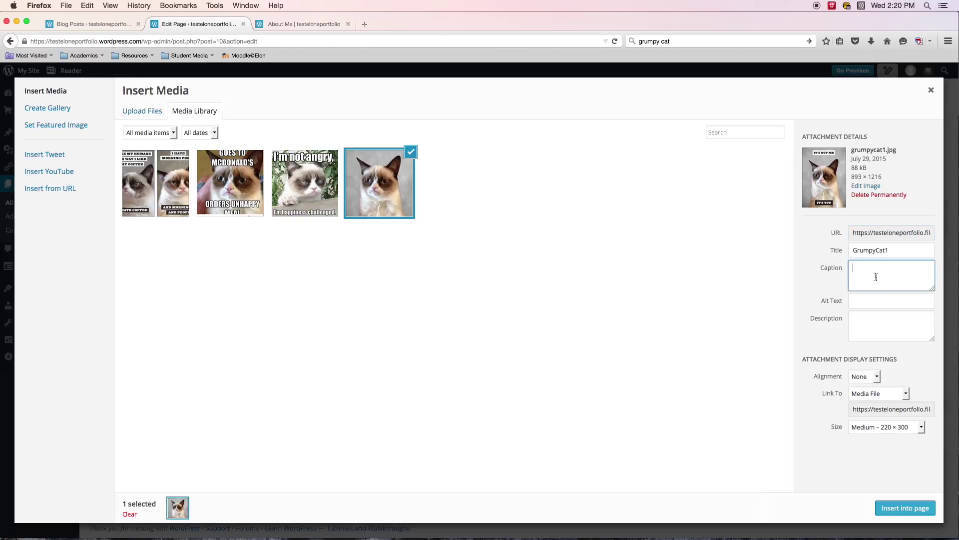
{"action": "left_click", "coordinate": [869, 301]}
{"action": "left_click", "coordinate": [876, 326]}
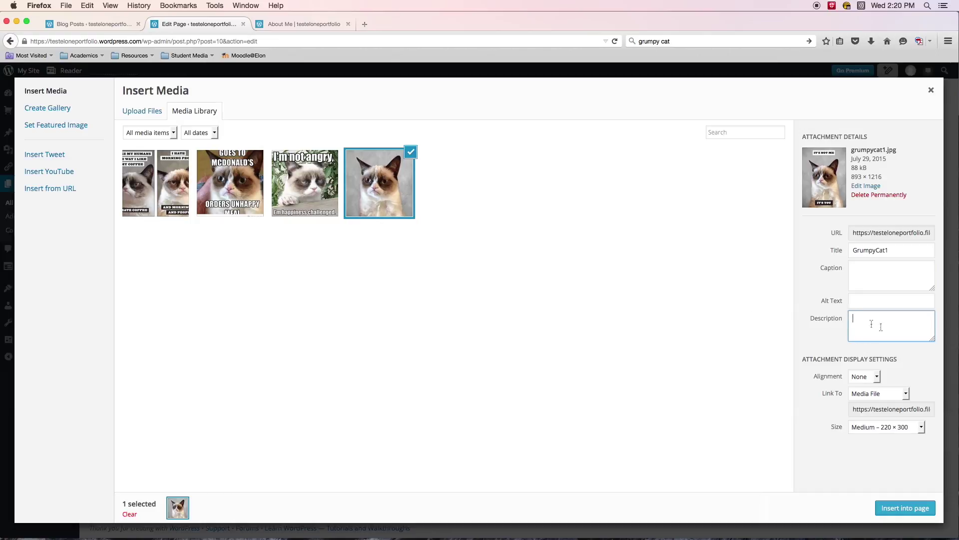
{"action": "left_click", "coordinate": [867, 272]}
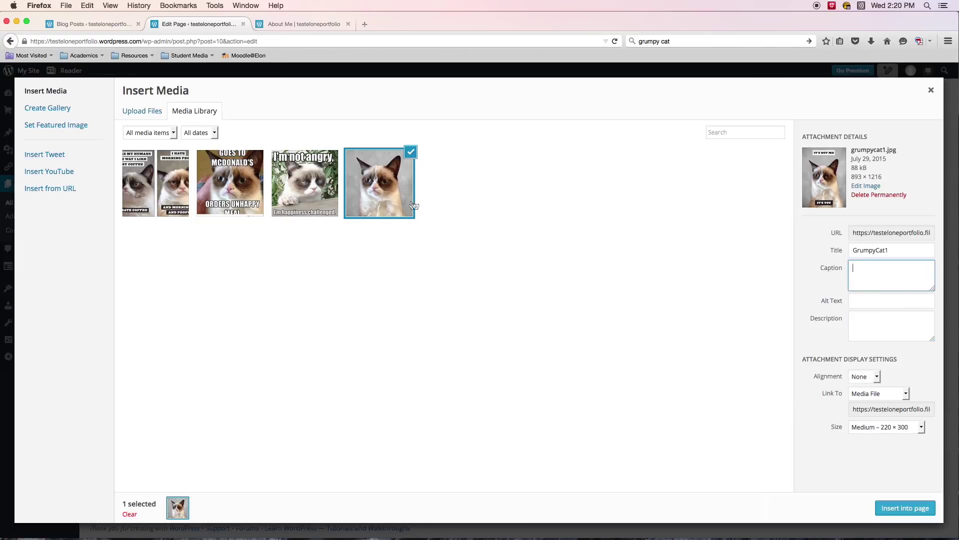
{"action": "left_click", "coordinate": [900, 509]}
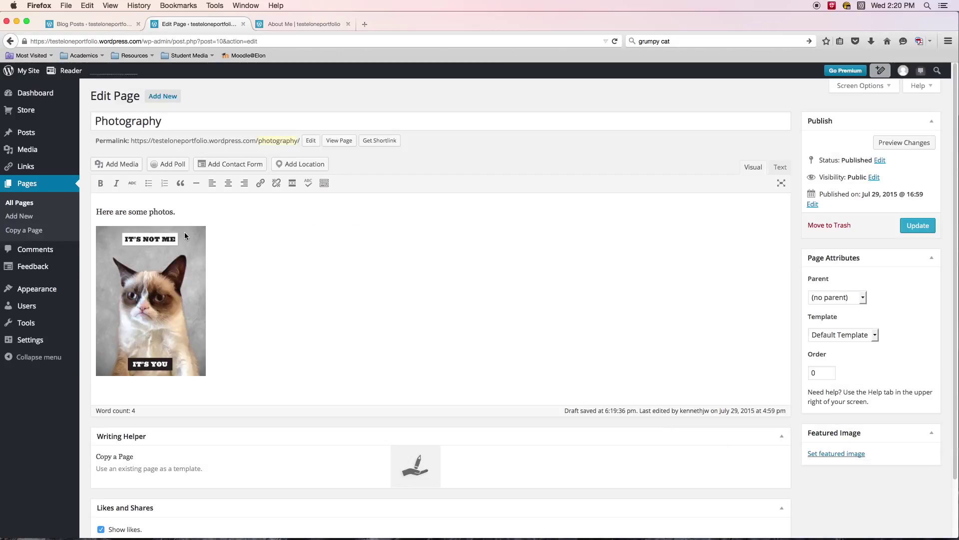
Step: Try centre and right alignment on the inserted cat photo, set it to left alignment and update the Photography page
{"action": "left_click", "coordinate": [147, 277]}
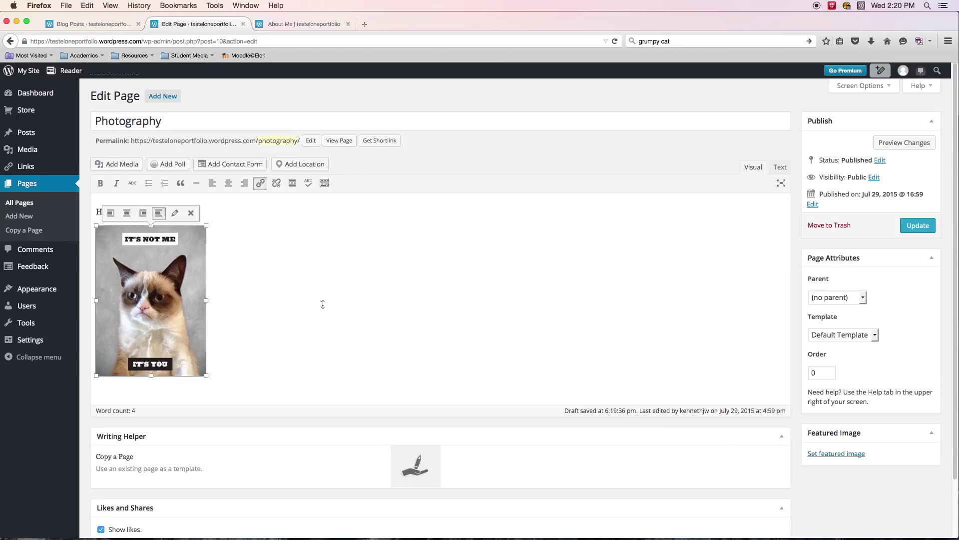
{"action": "left_click", "coordinate": [127, 215]}
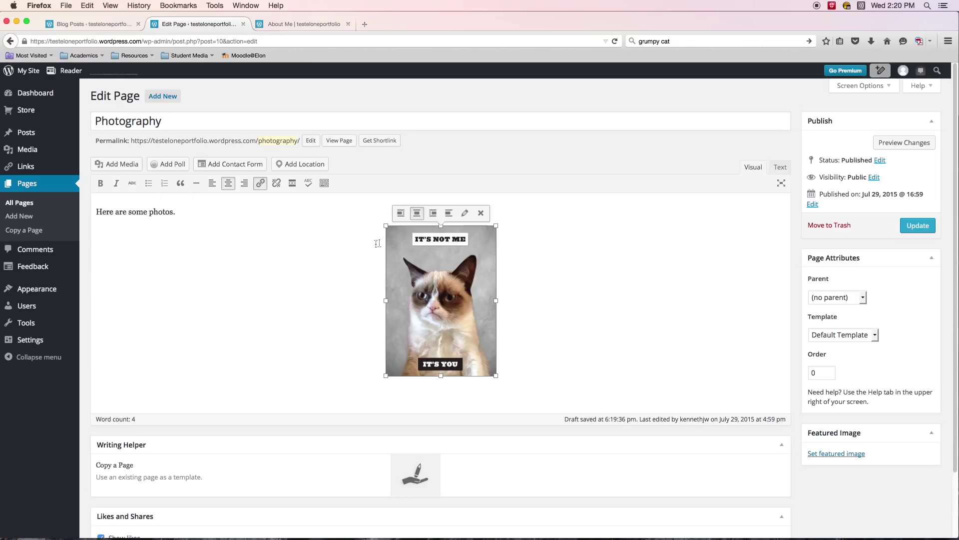
{"action": "left_click", "coordinate": [401, 214]}
{"action": "left_click", "coordinate": [128, 213]}
{"action": "left_click", "coordinate": [433, 212]}
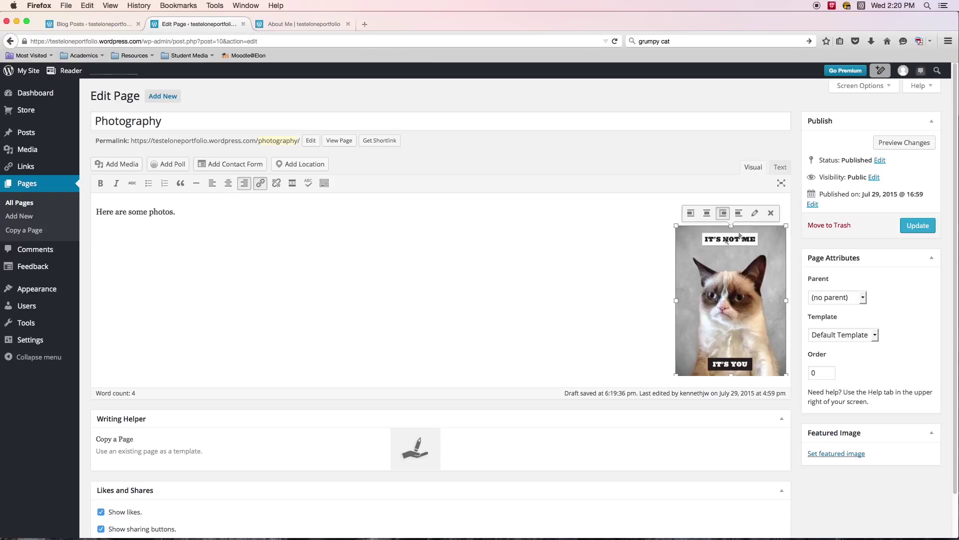
{"action": "left_click", "coordinate": [691, 213]}
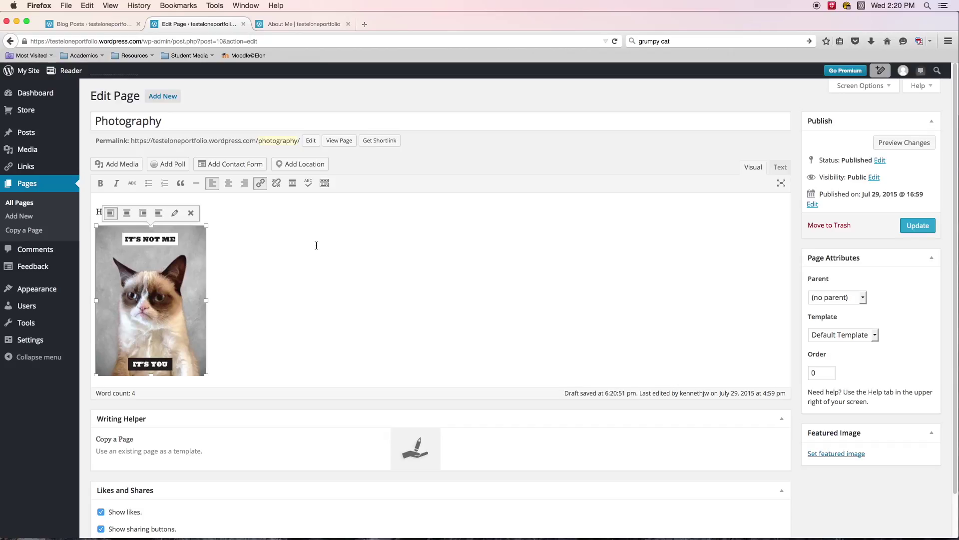
{"action": "left_click", "coordinate": [381, 271]}
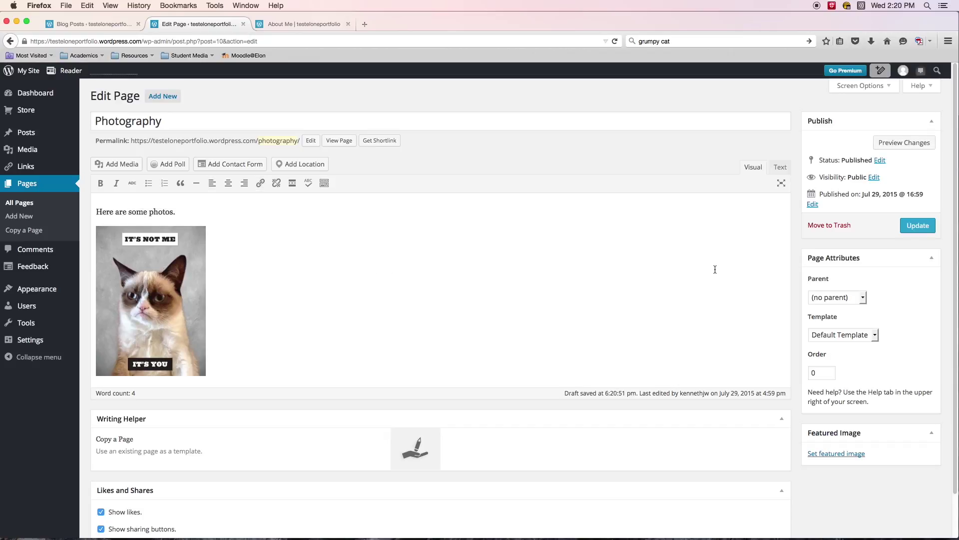
{"action": "left_click", "coordinate": [929, 226]}
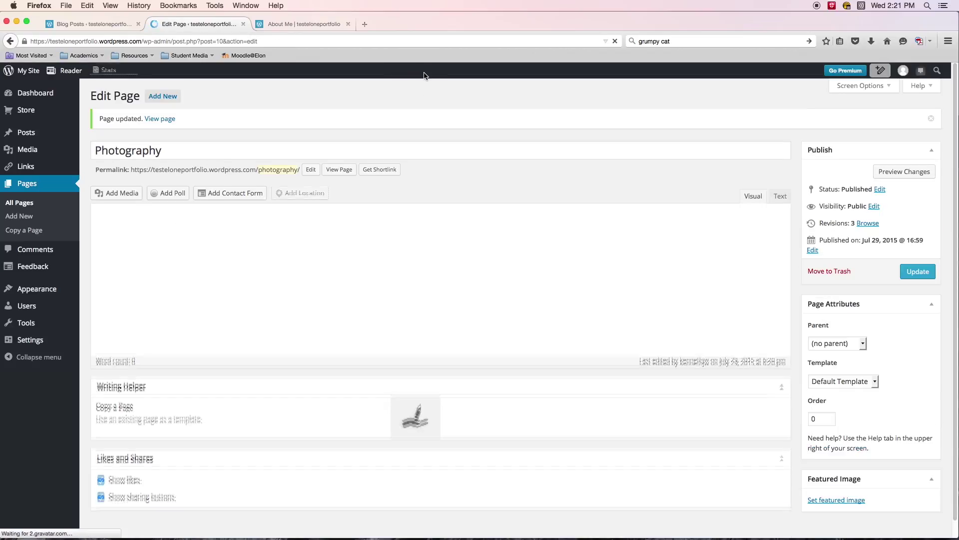
Step: Reload the live portfolio site and open its Photography page under Student Work
{"action": "left_click", "coordinate": [306, 25]}
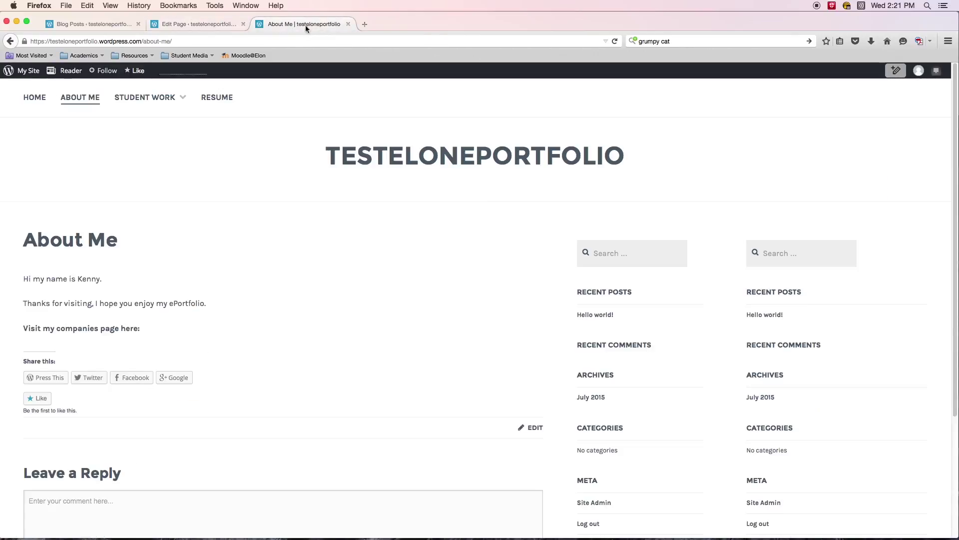
{"action": "left_click", "coordinate": [617, 43]}
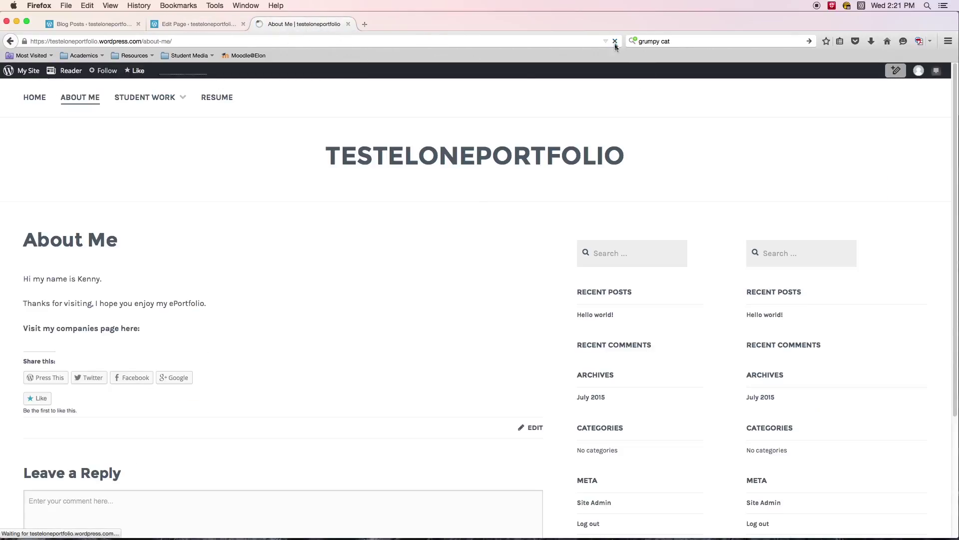
{"action": "mouse_move", "coordinate": [147, 97]}
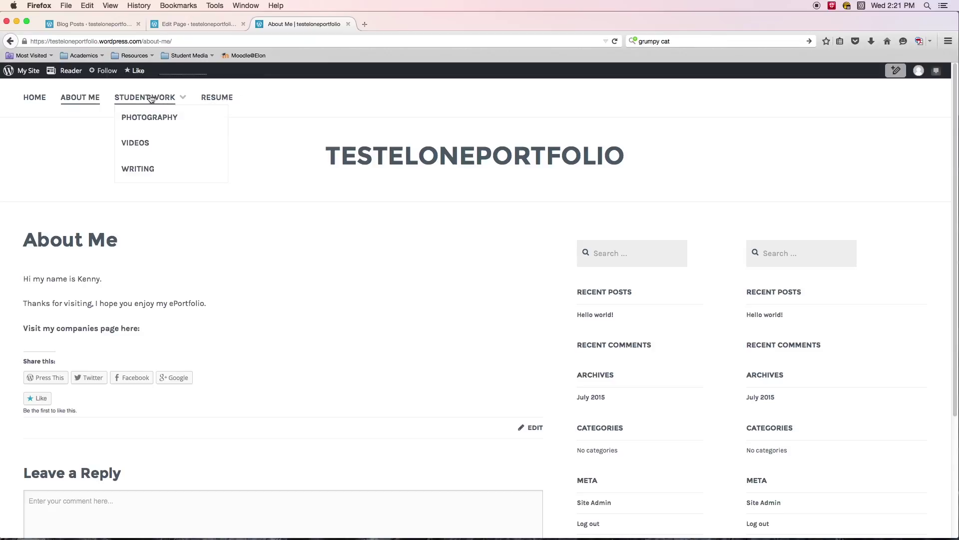
{"action": "left_click", "coordinate": [160, 119]}
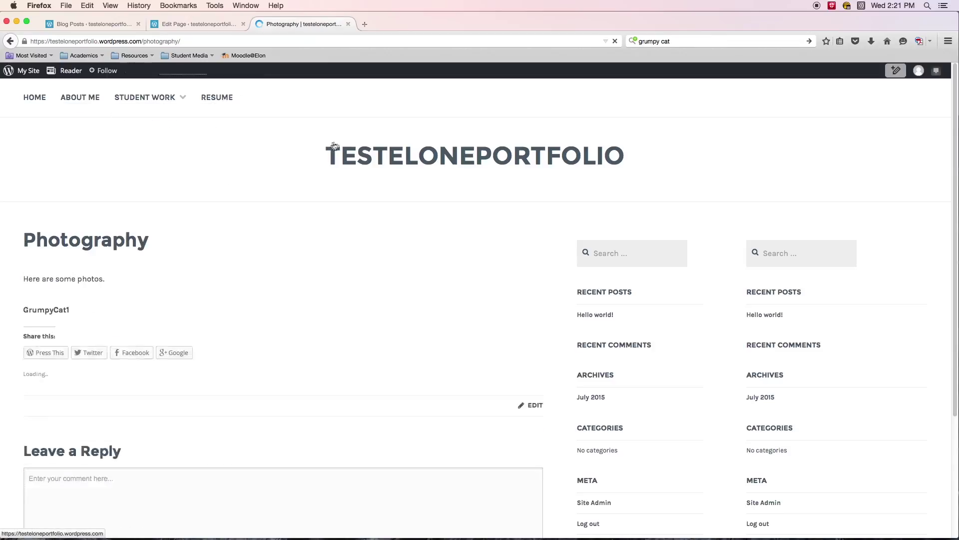
Step: Examine how the cat photo and the surrounding content are laid out on the live Photography page
{"action": "scroll", "coordinate": [180, 283], "scroll_direction": "down", "scroll_amount": 5}
{"action": "scroll", "coordinate": [180, 282], "scroll_direction": "up", "scroll_amount": 5}
{"action": "scroll", "coordinate": [184, 281], "scroll_direction": "down", "scroll_amount": 2}
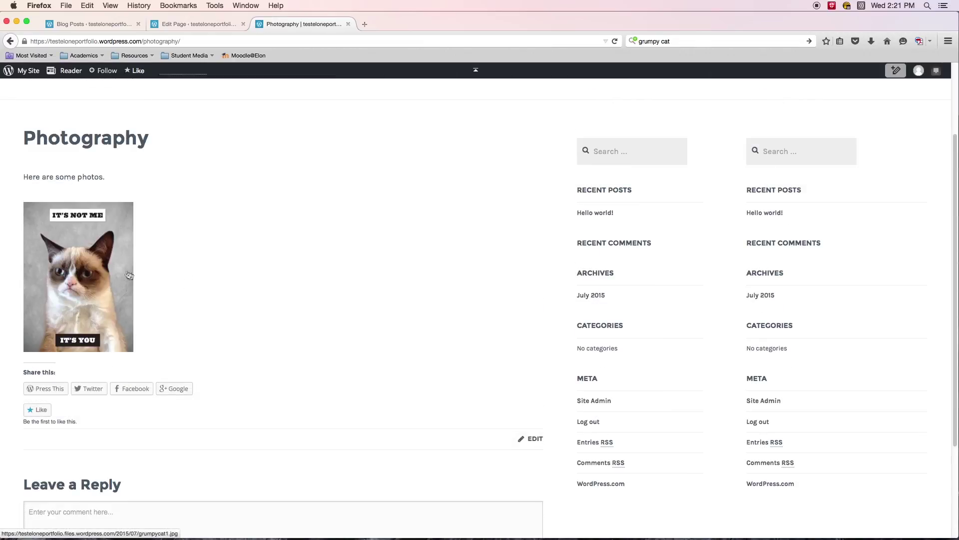
{"action": "scroll", "coordinate": [250, 264], "scroll_direction": "up", "scroll_amount": 1}
{"action": "scroll", "coordinate": [251, 264], "scroll_direction": "up", "scroll_amount": 3}
{"action": "scroll", "coordinate": [250, 264], "scroll_direction": "down", "scroll_amount": 5}
{"action": "scroll", "coordinate": [252, 264], "scroll_direction": "up", "scroll_amount": 5}
{"action": "scroll", "coordinate": [252, 264], "scroll_direction": "down", "scroll_amount": 2}
{"action": "scroll", "coordinate": [251, 264], "scroll_direction": "up", "scroll_amount": 2}
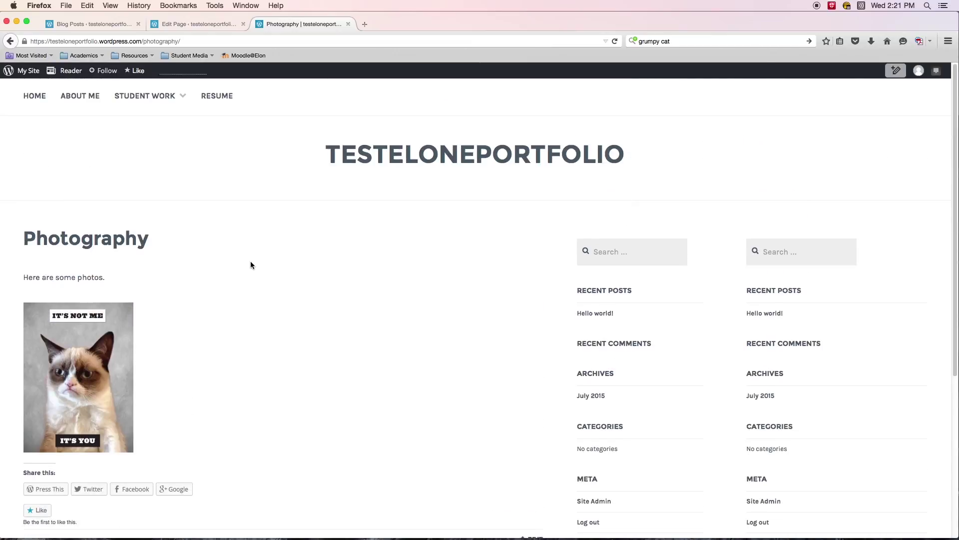
{"action": "scroll", "coordinate": [250, 262], "scroll_direction": "down", "scroll_amount": 2}
{"action": "scroll", "coordinate": [250, 263], "scroll_direction": "up", "scroll_amount": 2}
{"action": "scroll", "coordinate": [250, 263], "scroll_direction": "down", "scroll_amount": 1}
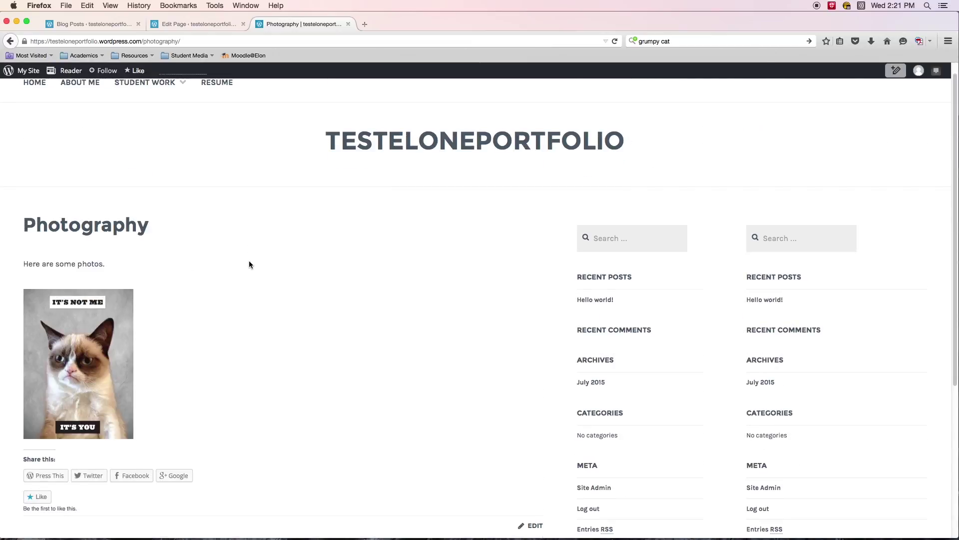
{"action": "scroll", "coordinate": [252, 259], "scroll_direction": "down", "scroll_amount": 3}
{"action": "scroll", "coordinate": [256, 257], "scroll_direction": "up", "scroll_amount": 3}
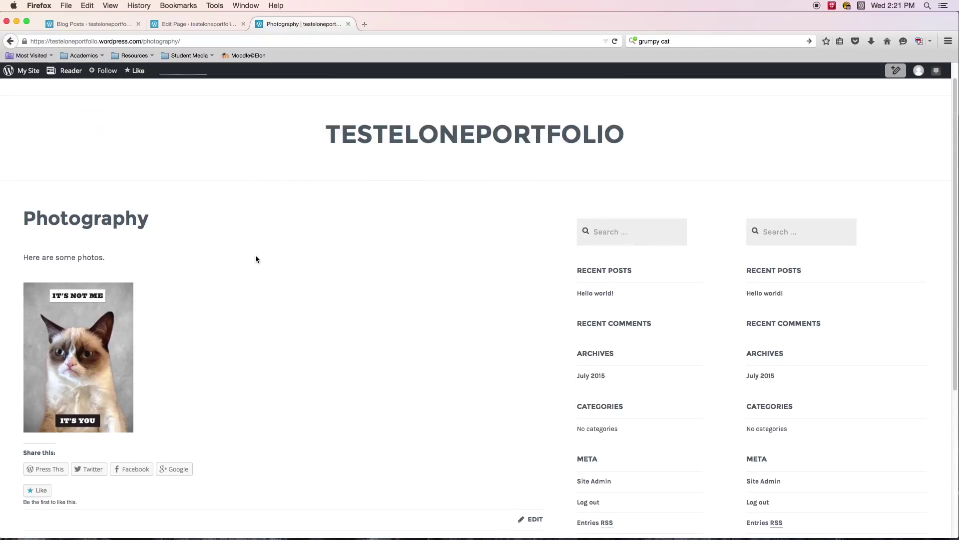
{"action": "scroll", "coordinate": [256, 260], "scroll_direction": "down", "scroll_amount": 3}
{"action": "scroll", "coordinate": [110, 272], "scroll_direction": "down", "scroll_amount": 3}
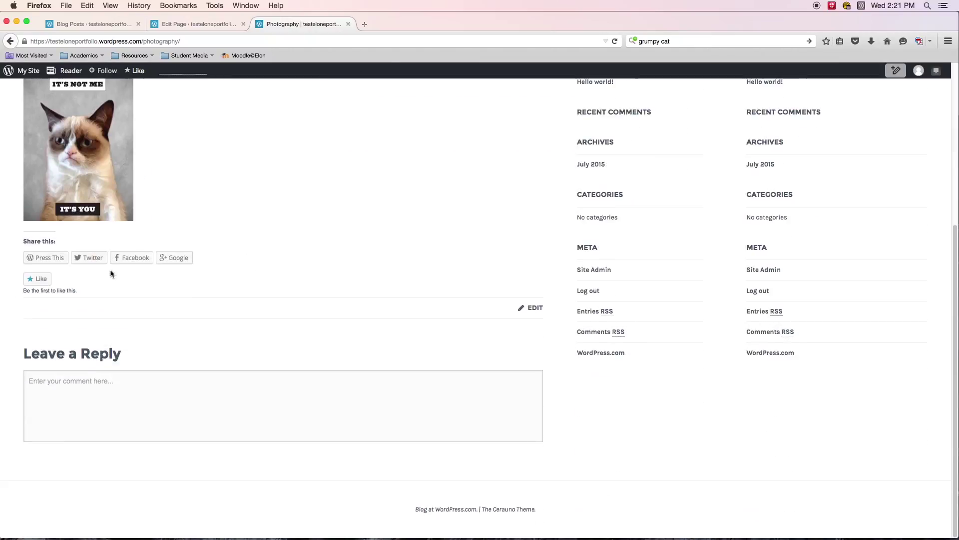
{"action": "scroll", "coordinate": [110, 272], "scroll_direction": "up", "scroll_amount": 1}
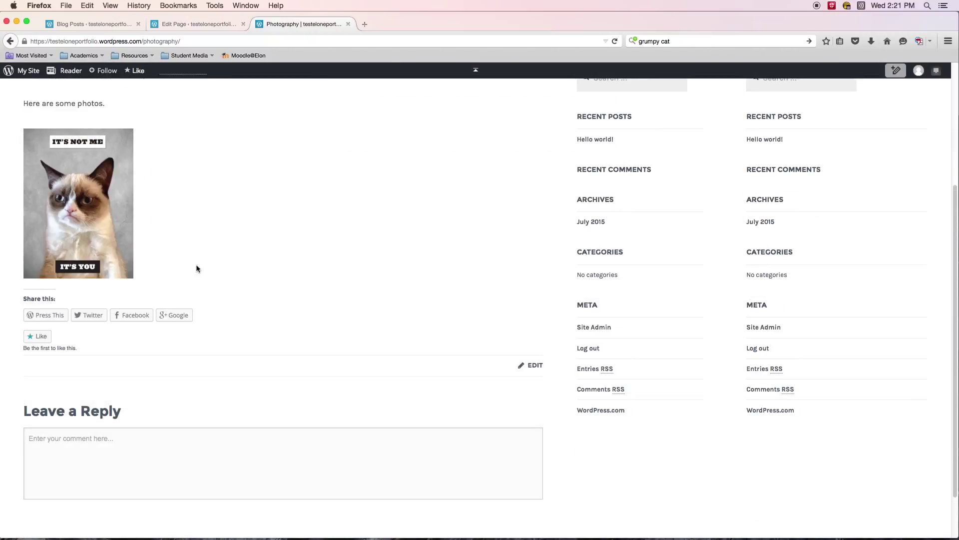
{"action": "scroll", "coordinate": [195, 270], "scroll_direction": "up", "scroll_amount": 3}
{"action": "scroll", "coordinate": [218, 271], "scroll_direction": "down", "scroll_amount": 1}
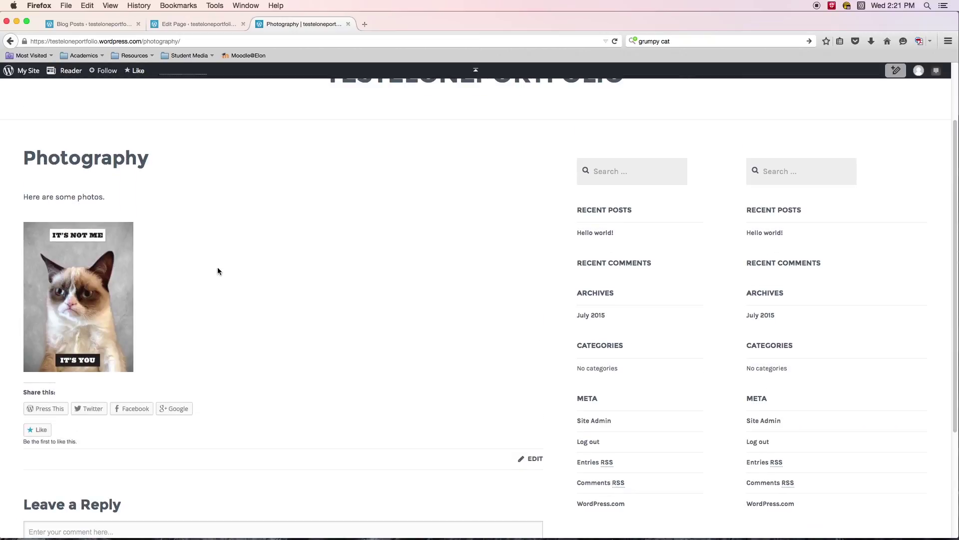
Step: Return to the Photography page editor and start a new line below the cat photo
{"action": "left_click", "coordinate": [191, 25]}
{"action": "scroll", "coordinate": [301, 341], "scroll_direction": "down", "scroll_amount": 2}
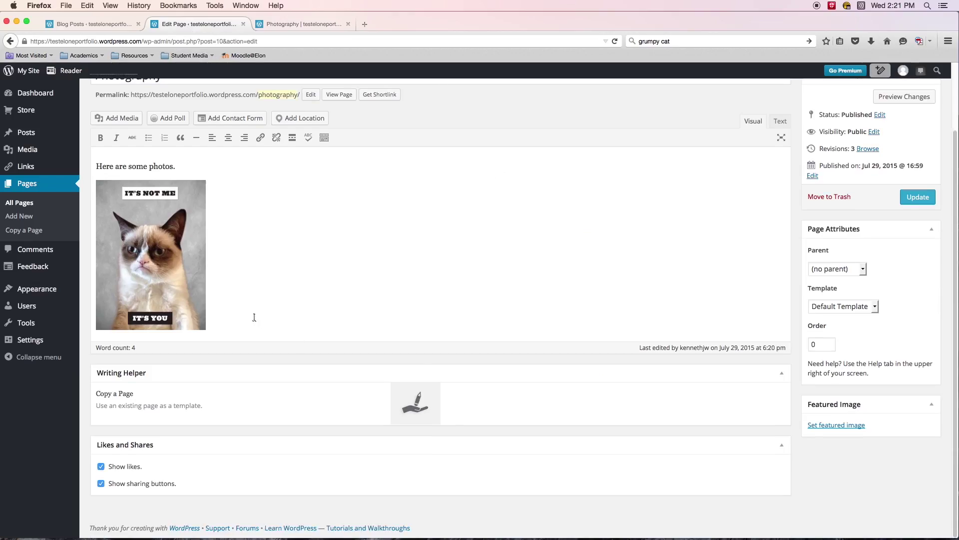
{"action": "left_click", "coordinate": [248, 310]}
{"action": "scroll", "coordinate": [360, 262], "scroll_direction": "up", "scroll_amount": 2}
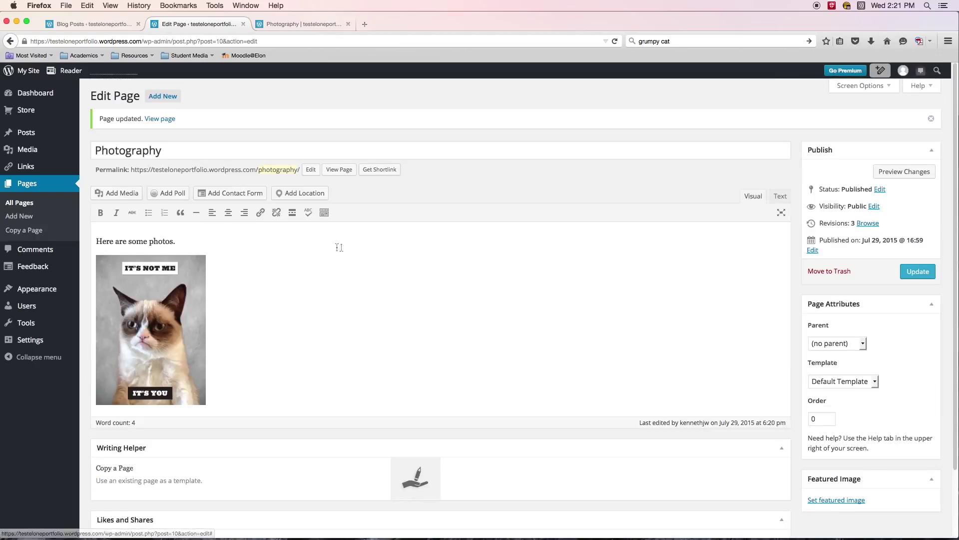
{"action": "scroll", "coordinate": [272, 268], "scroll_direction": "down", "scroll_amount": 2}
{"action": "key", "text": "Return"}
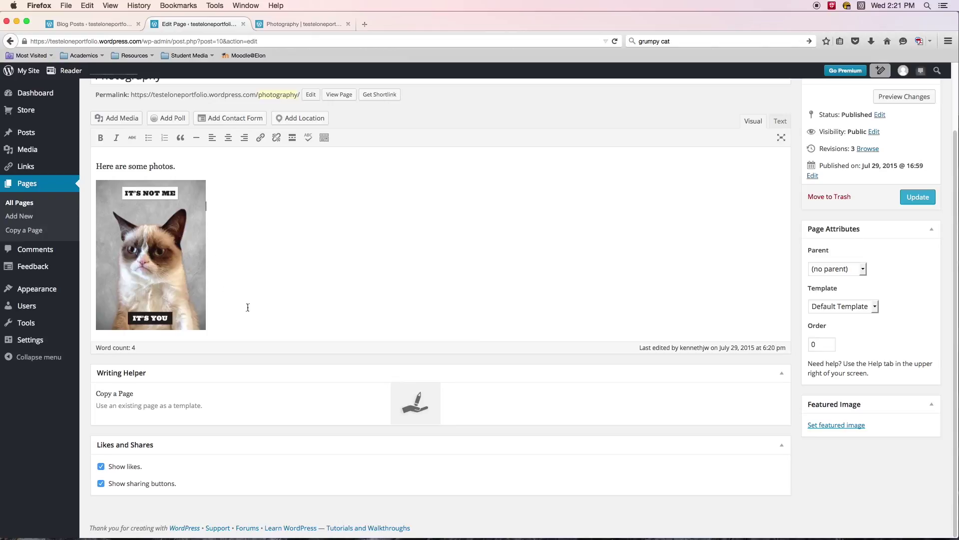
{"action": "key", "text": "Return"}
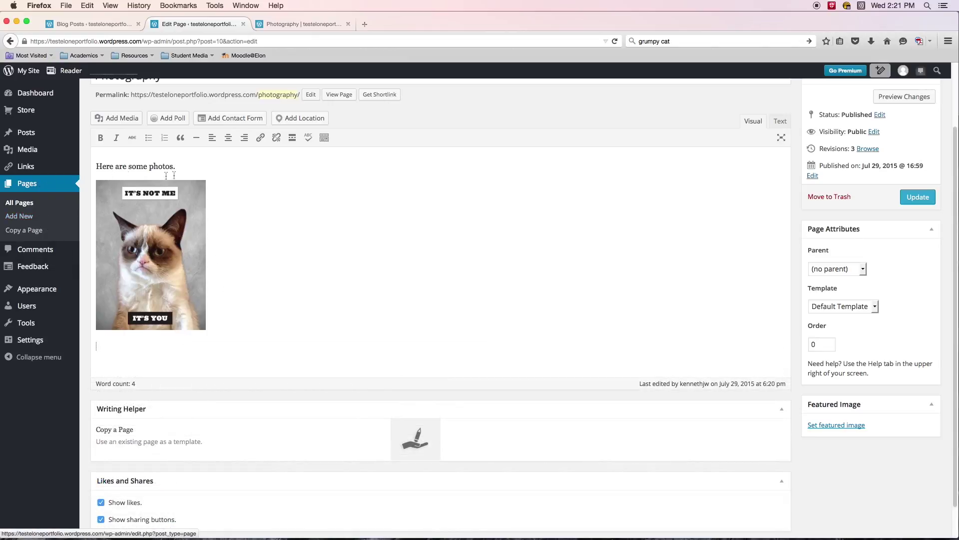
Step: Create a new gallery from the GrumpyCat4, GrumpyCat3 and GrumpyCat2 images in the media library
{"action": "left_click", "coordinate": [120, 120]}
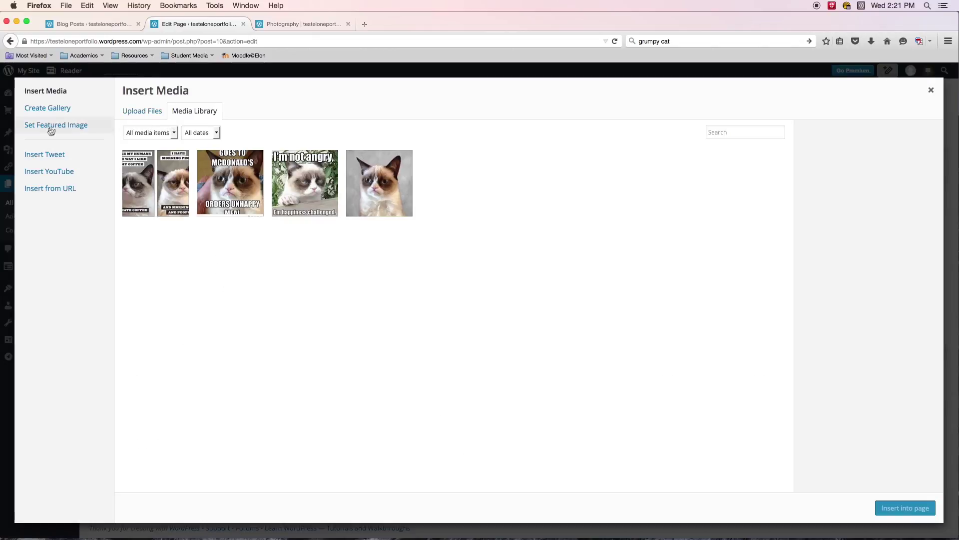
{"action": "left_click", "coordinate": [44, 111]}
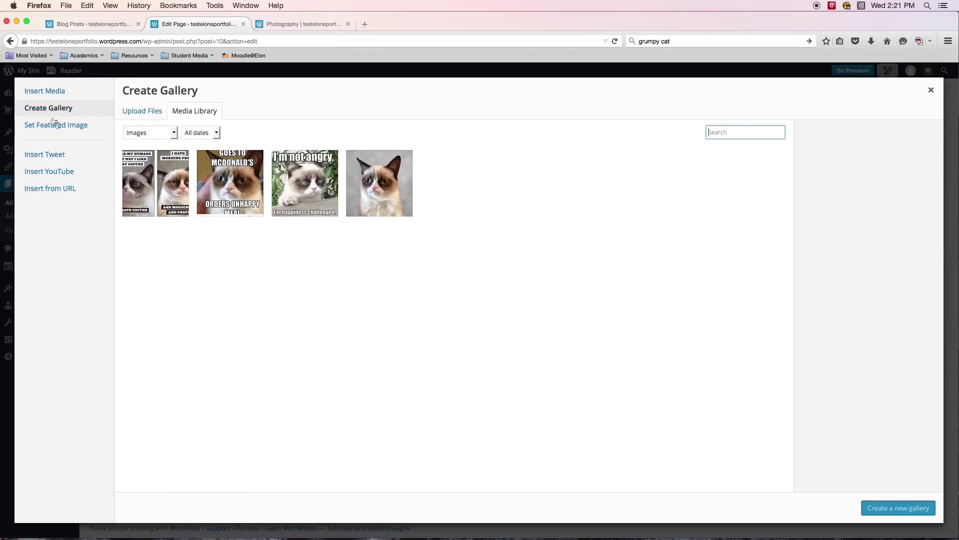
{"action": "left_click", "coordinate": [159, 190]}
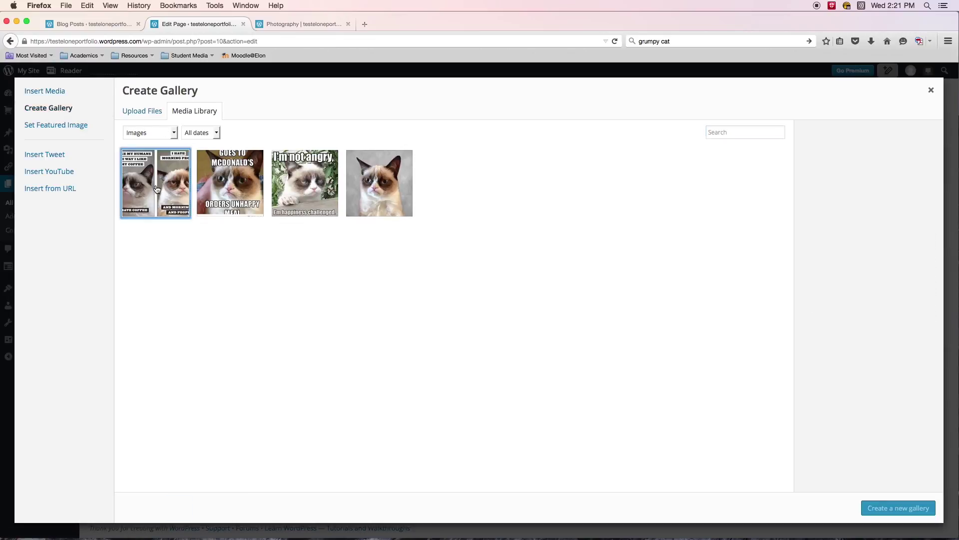
{"action": "left_click", "coordinate": [234, 205]}
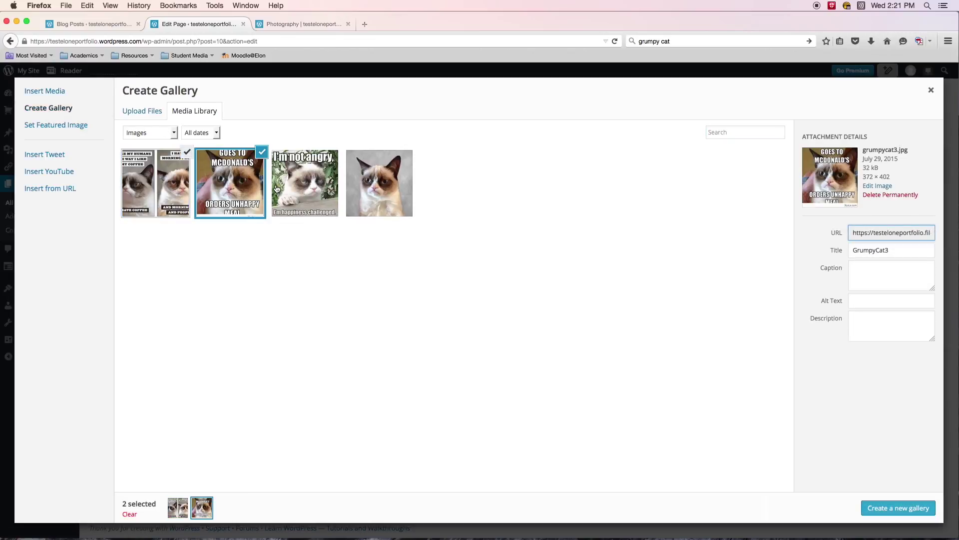
{"action": "left_click", "coordinate": [300, 197]}
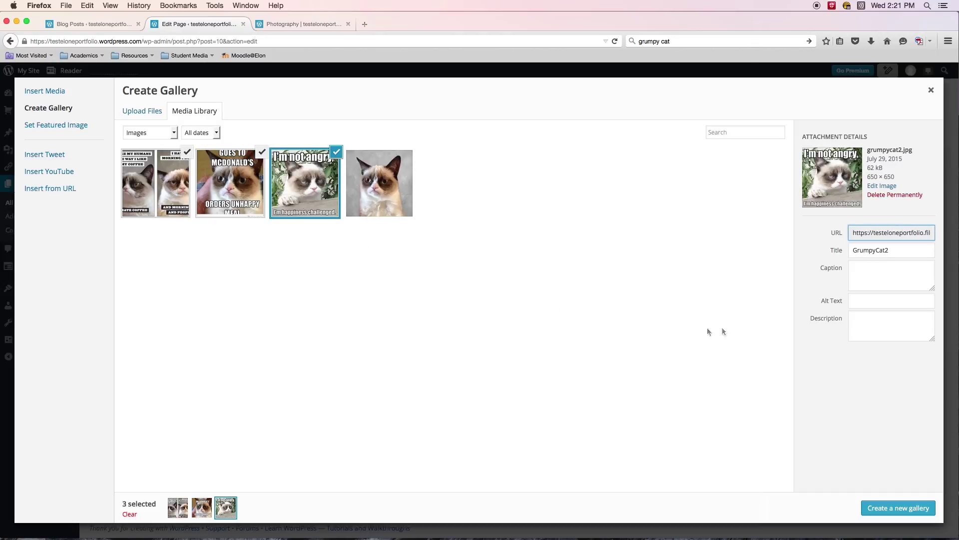
{"action": "left_click", "coordinate": [906, 514]}
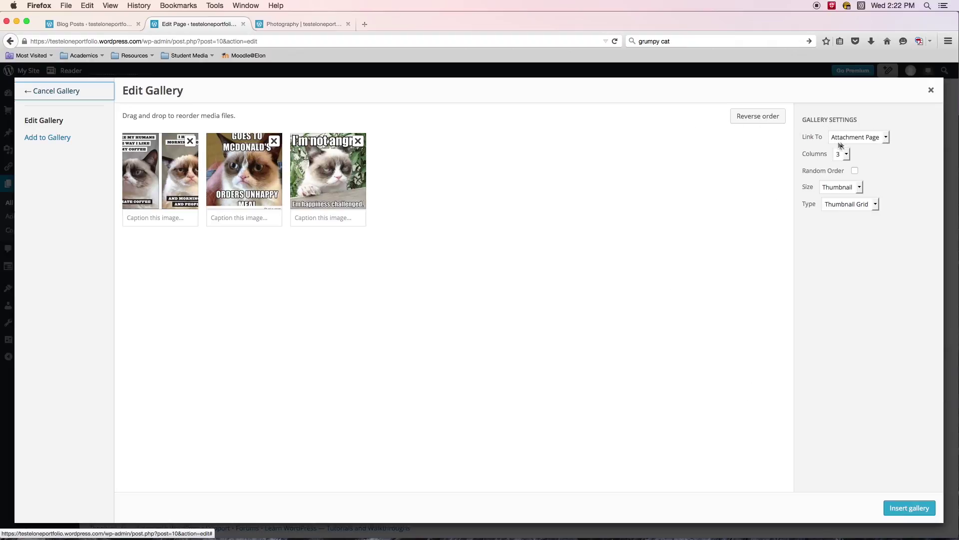
Step: Insert the gallery with its link target kept at Attachment Page and its other default settings, and update the Photography page
{"action": "left_click", "coordinate": [885, 139]}
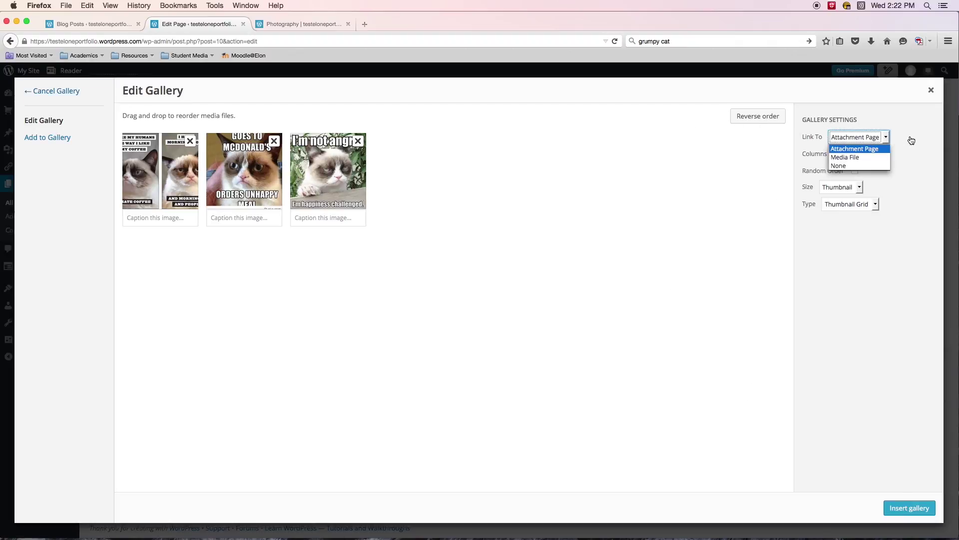
{"action": "left_click", "coordinate": [909, 140]}
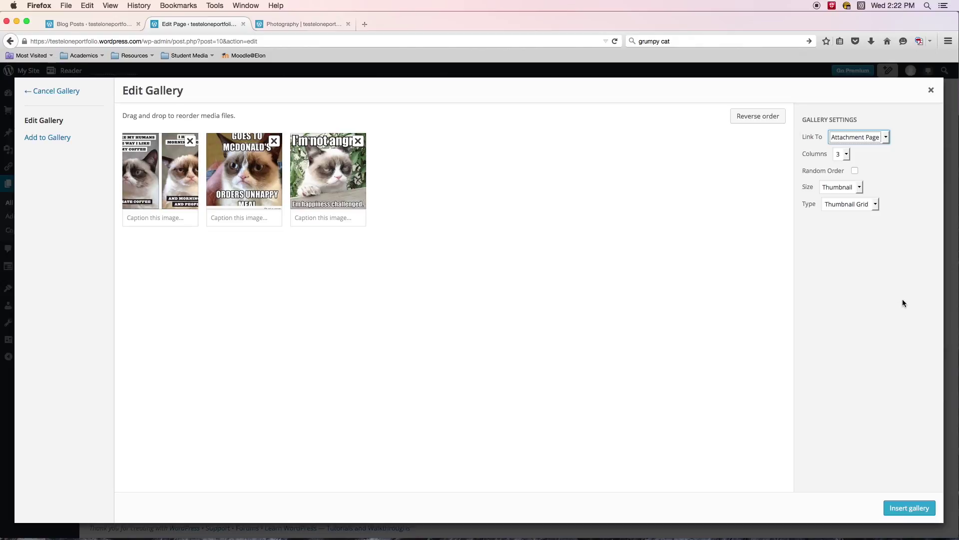
{"action": "left_click", "coordinate": [907, 511]}
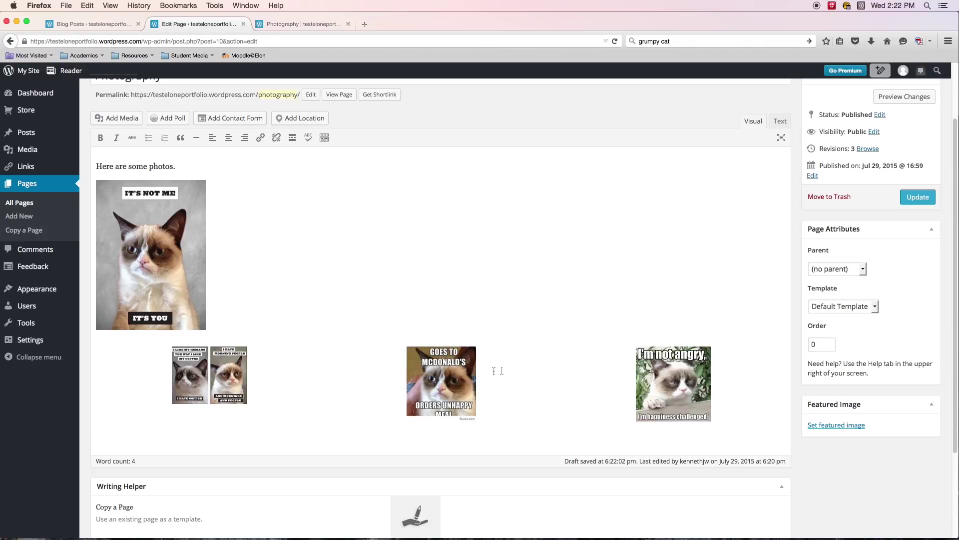
{"action": "scroll", "coordinate": [633, 377], "scroll_direction": "up", "scroll_amount": 3}
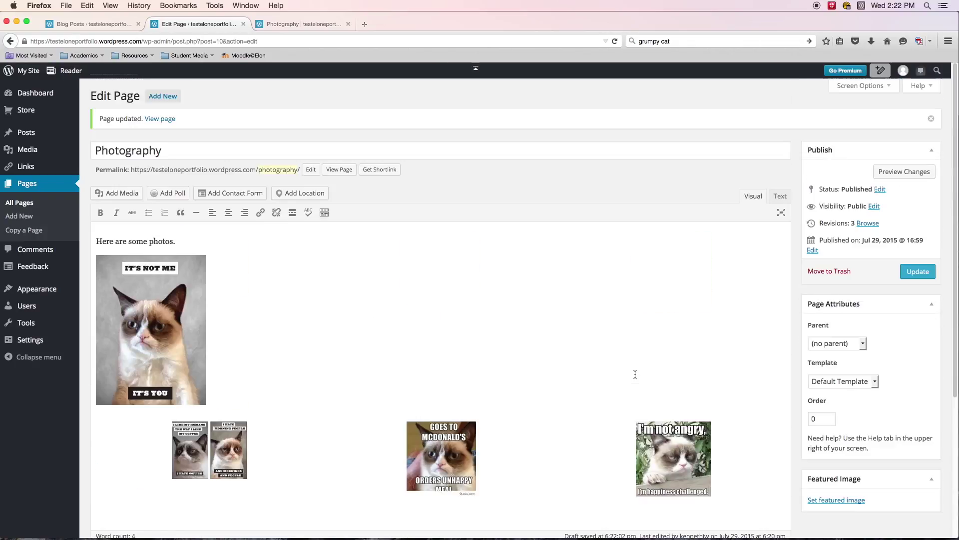
{"action": "left_click", "coordinate": [918, 271]}
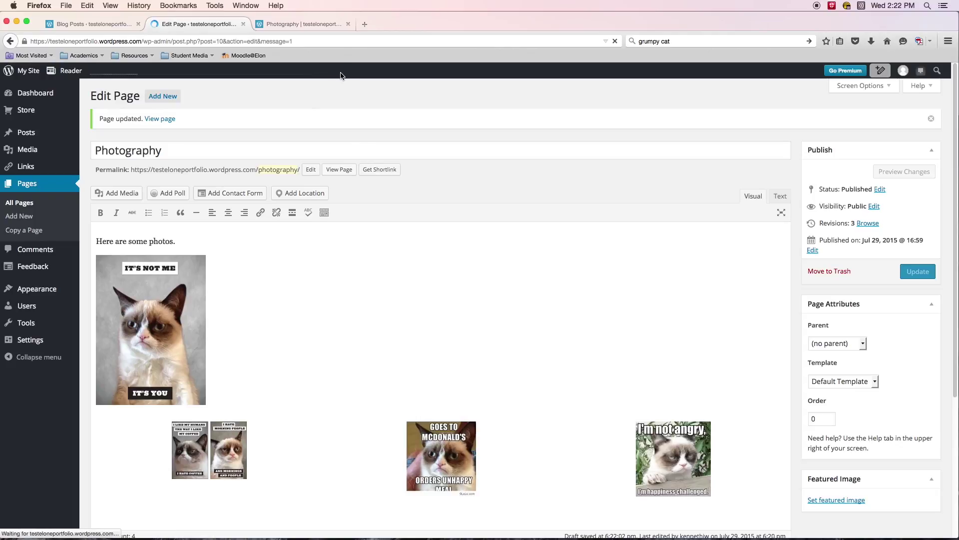
Step: Reload the live Photography page and examine how the gallery thumbnails are laid out below the cat photo
{"action": "left_click", "coordinate": [295, 25]}
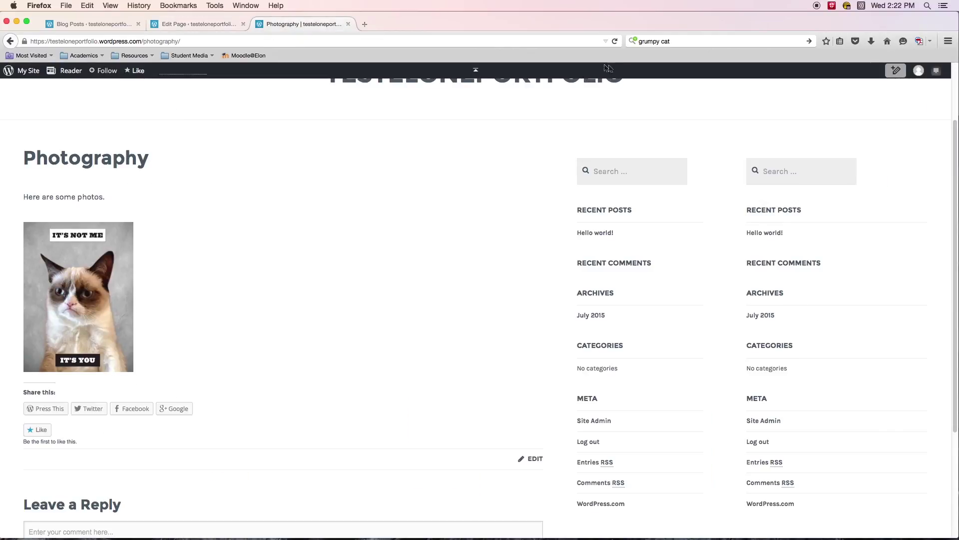
{"action": "left_click", "coordinate": [615, 41]}
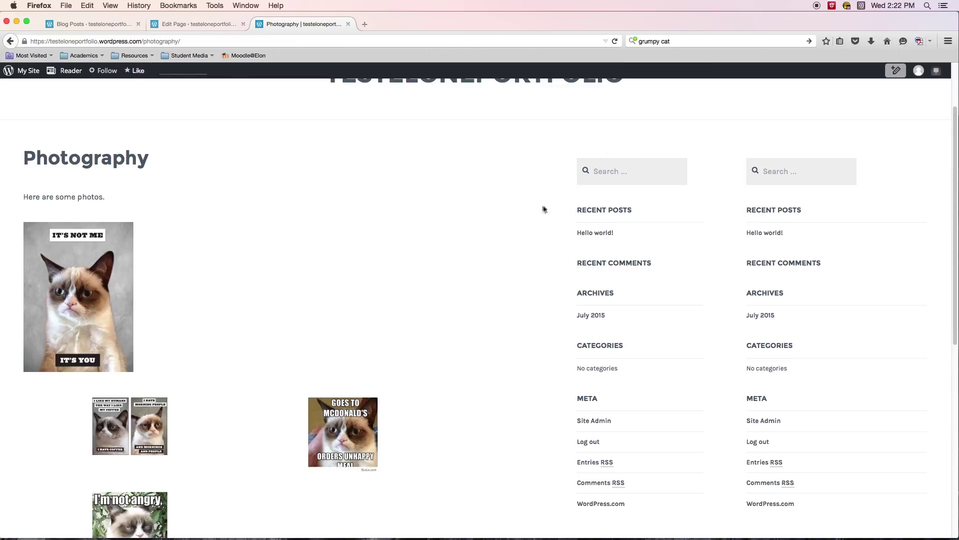
{"action": "scroll", "coordinate": [538, 210], "scroll_direction": "down", "scroll_amount": 10}
{"action": "scroll", "coordinate": [512, 240], "scroll_direction": "up", "scroll_amount": 2}
{"action": "scroll", "coordinate": [507, 244], "scroll_direction": "up", "scroll_amount": 6}
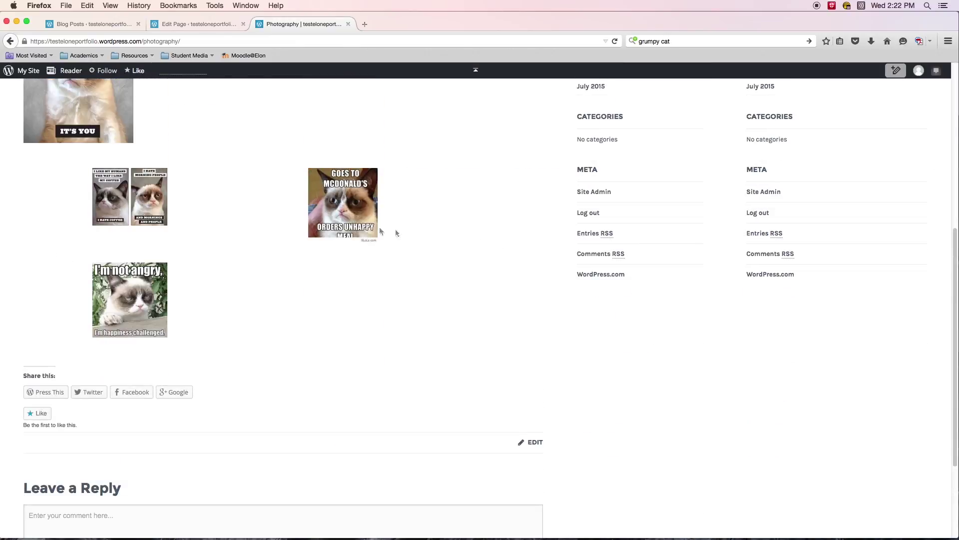
{"action": "scroll", "coordinate": [367, 230], "scroll_direction": "down", "scroll_amount": 1}
{"action": "scroll", "coordinate": [367, 229], "scroll_direction": "down", "scroll_amount": 5}
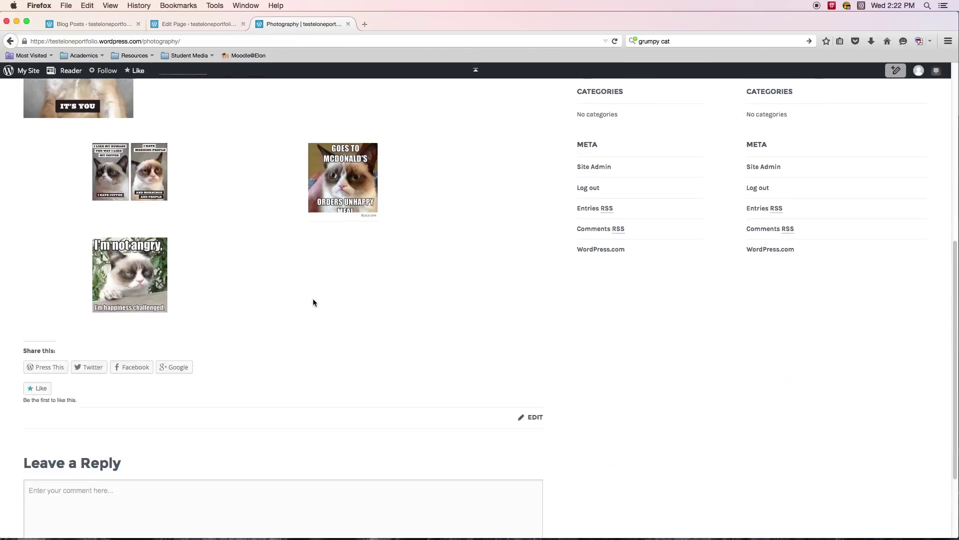
{"action": "scroll", "coordinate": [287, 298], "scroll_direction": "up", "scroll_amount": 1}
Step: View the gallery as a slideshow starting from the GrumpyCat4 thumbnail, cycle forward through its images several times and close it
{"action": "left_click", "coordinate": [142, 202]}
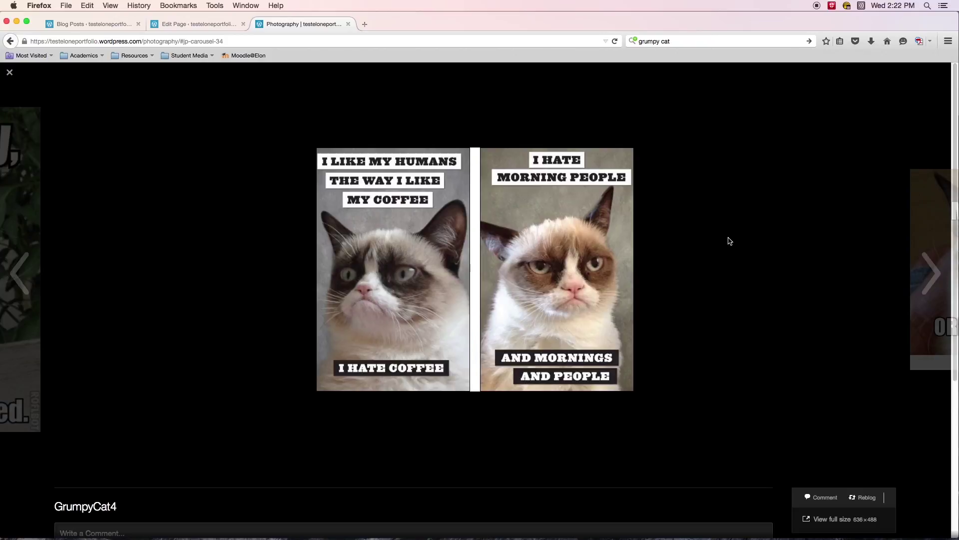
{"action": "left_click", "coordinate": [935, 274]}
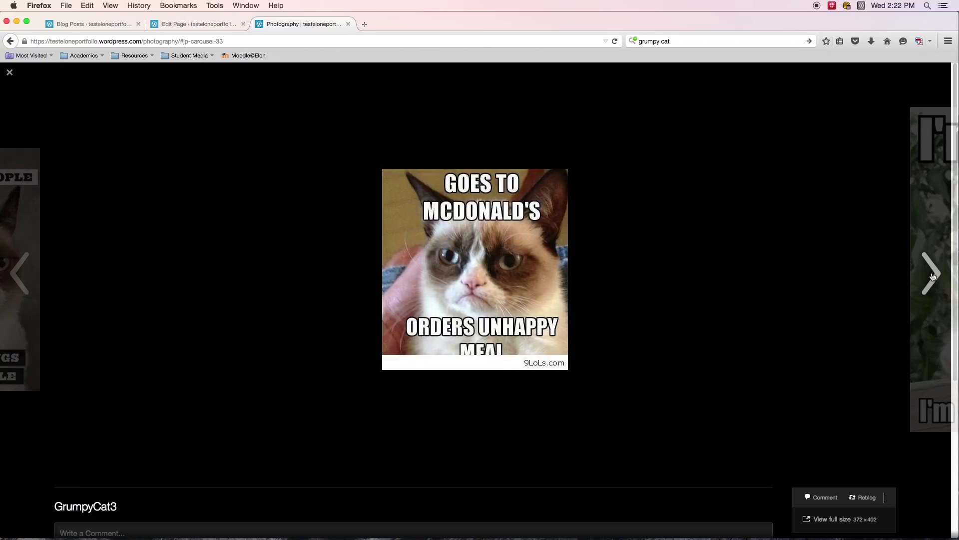
{"action": "left_click", "coordinate": [933, 277]}
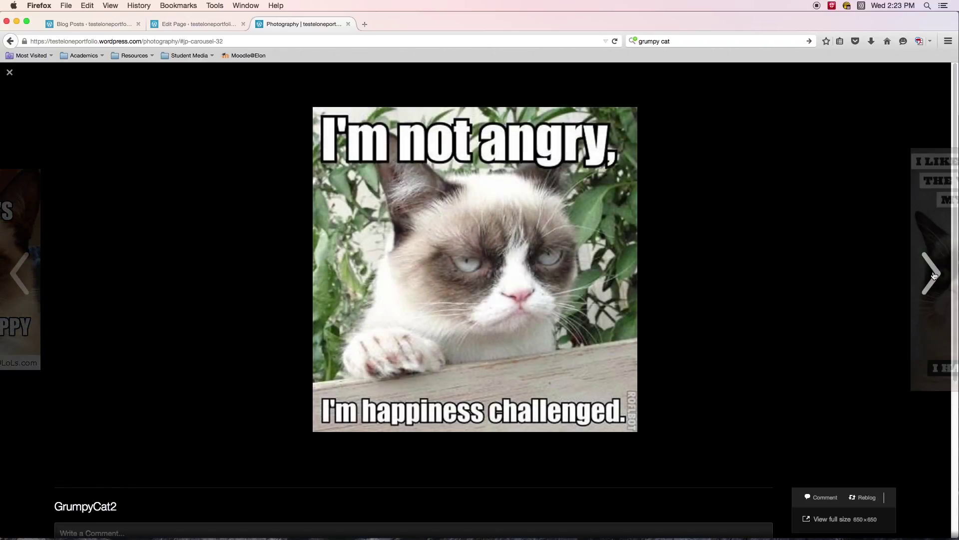
{"action": "left_click", "coordinate": [933, 276]}
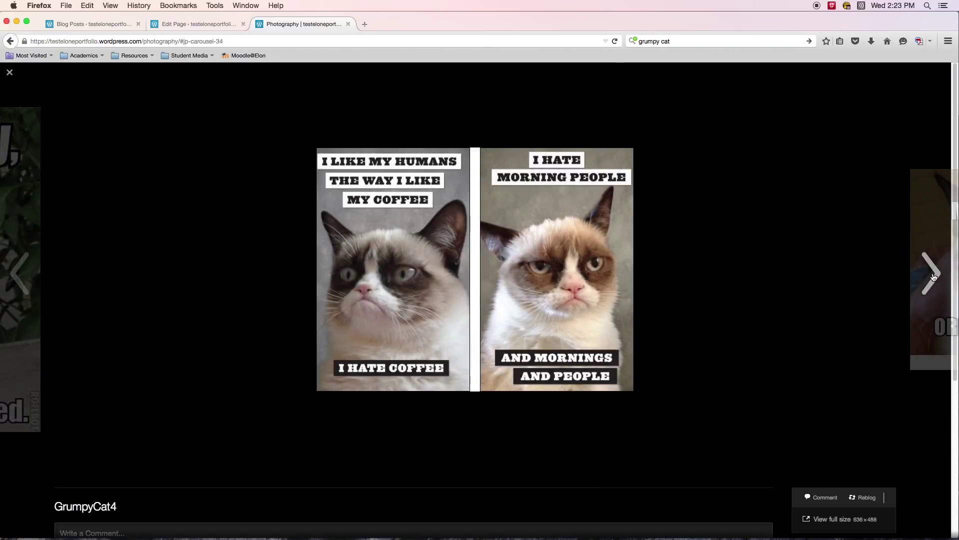
{"action": "left_click", "coordinate": [933, 277]}
{"action": "left_click", "coordinate": [932, 276]}
{"action": "left_click", "coordinate": [933, 278]}
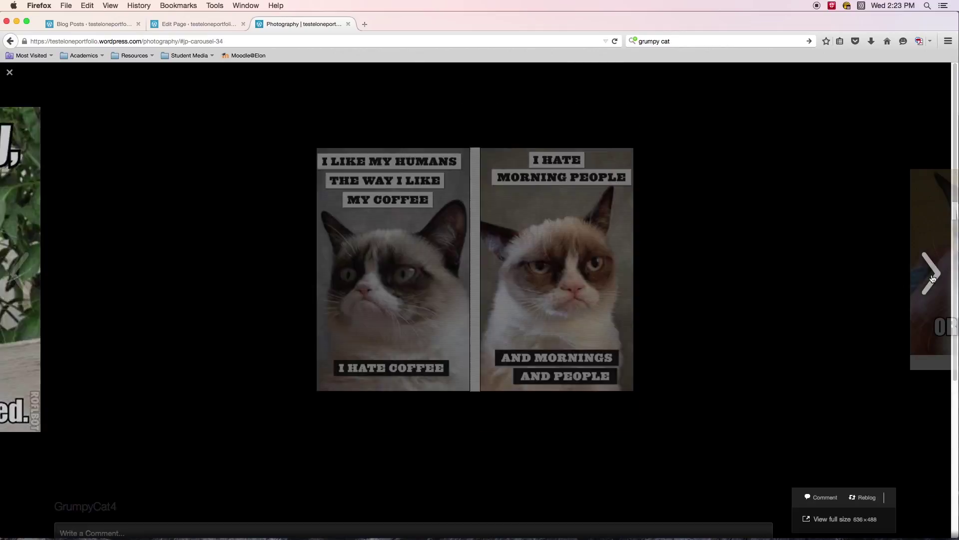
{"action": "left_click", "coordinate": [933, 278]}
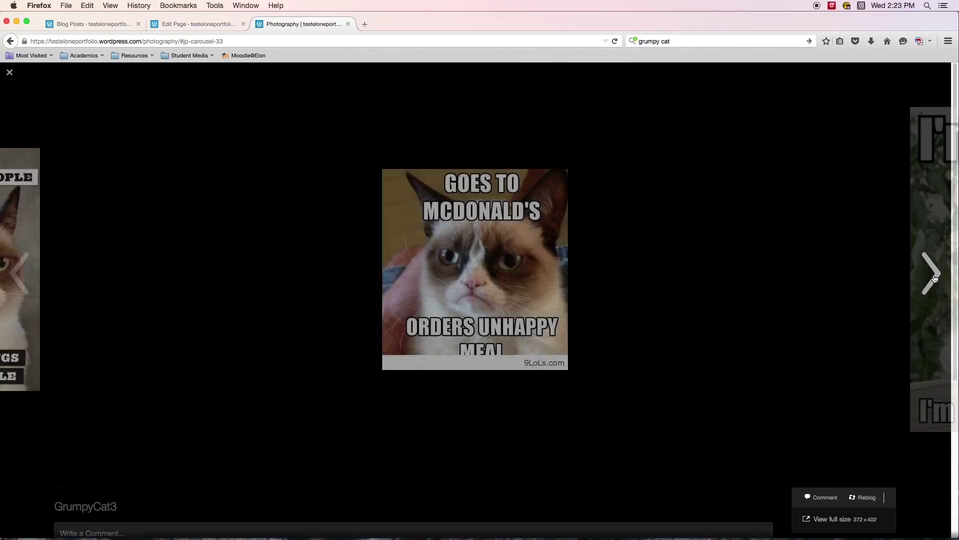
{"action": "left_click", "coordinate": [933, 275]}
{"action": "left_click", "coordinate": [934, 275]}
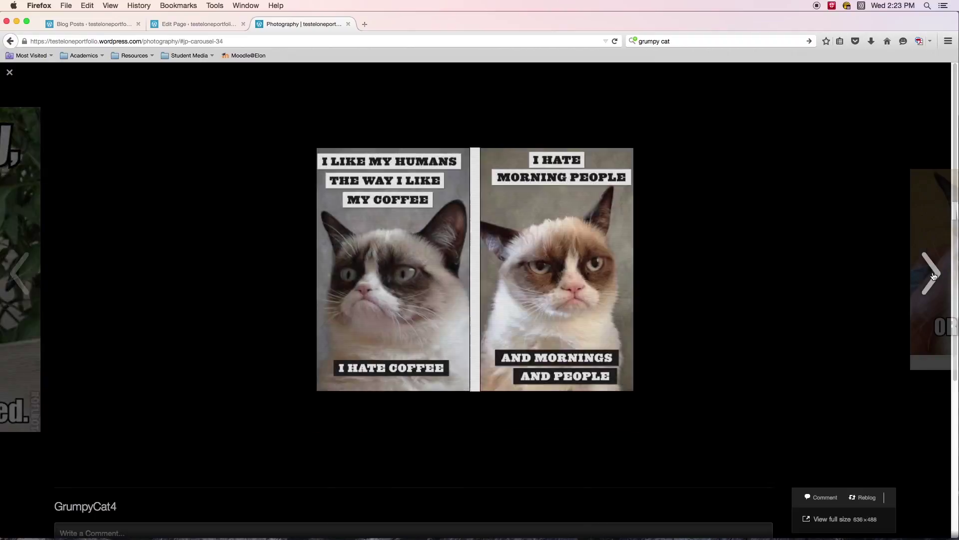
{"action": "left_click", "coordinate": [932, 277]}
{"action": "left_click", "coordinate": [923, 278]}
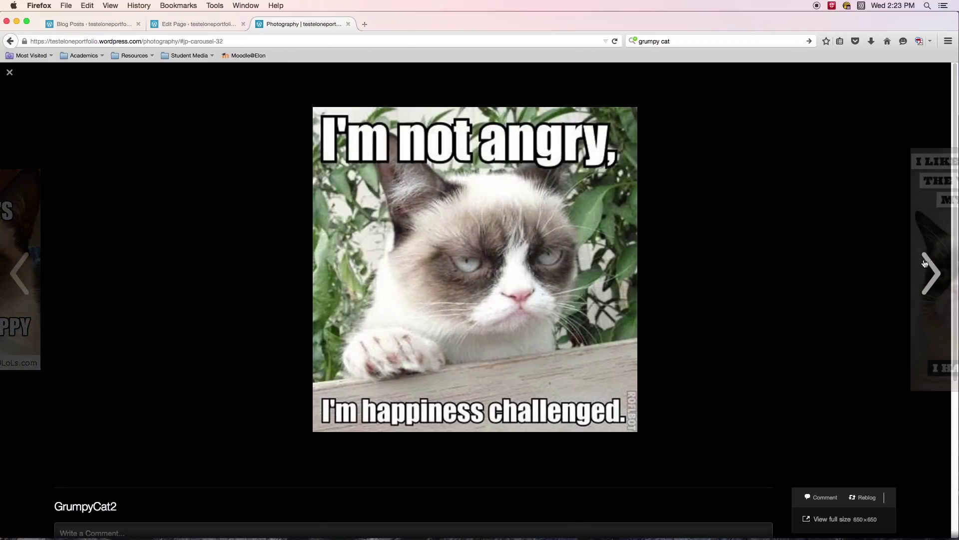
{"action": "left_click", "coordinate": [913, 92]}
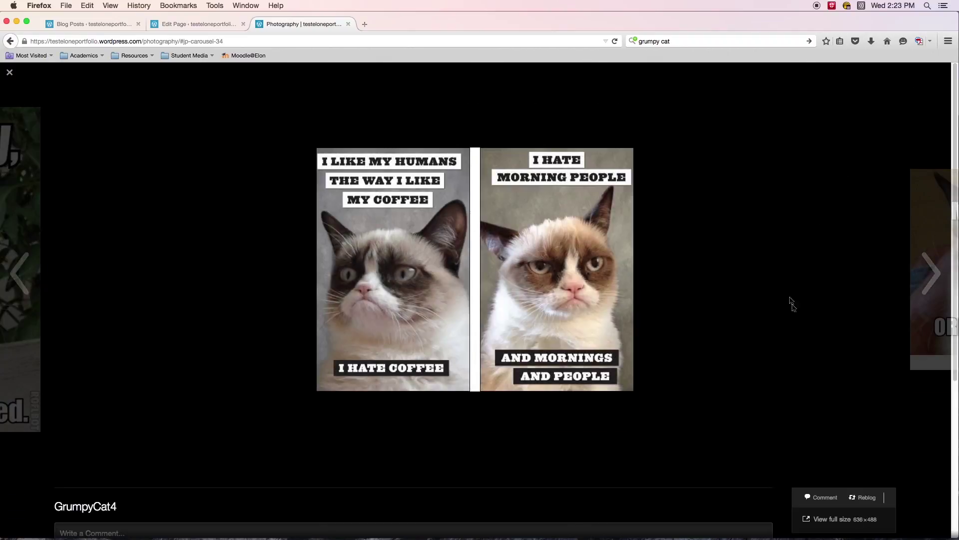
{"action": "left_click", "coordinate": [10, 74]}
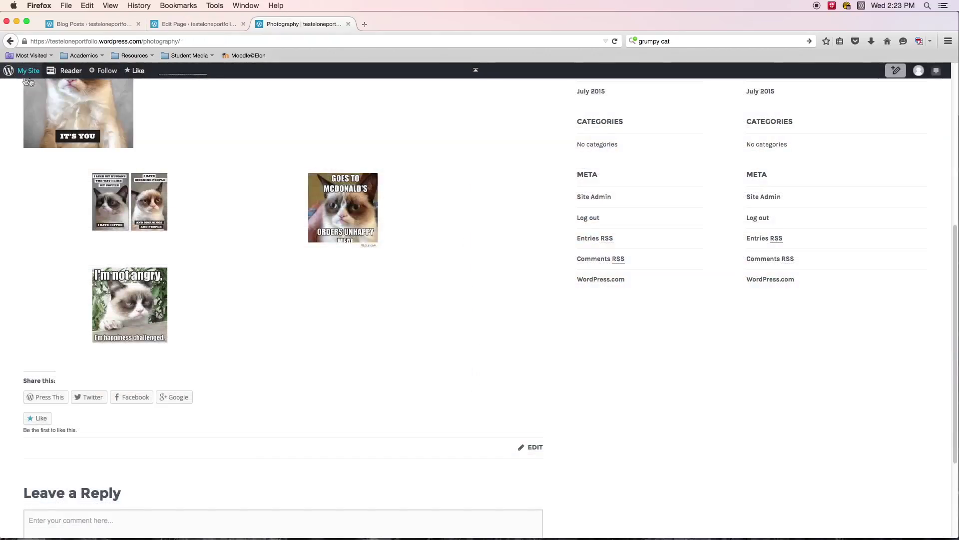
Step: Return to the Photography page's editor and look over its media insertion dialog without adding anything
{"action": "scroll", "coordinate": [391, 240], "scroll_direction": "up", "scroll_amount": 15}
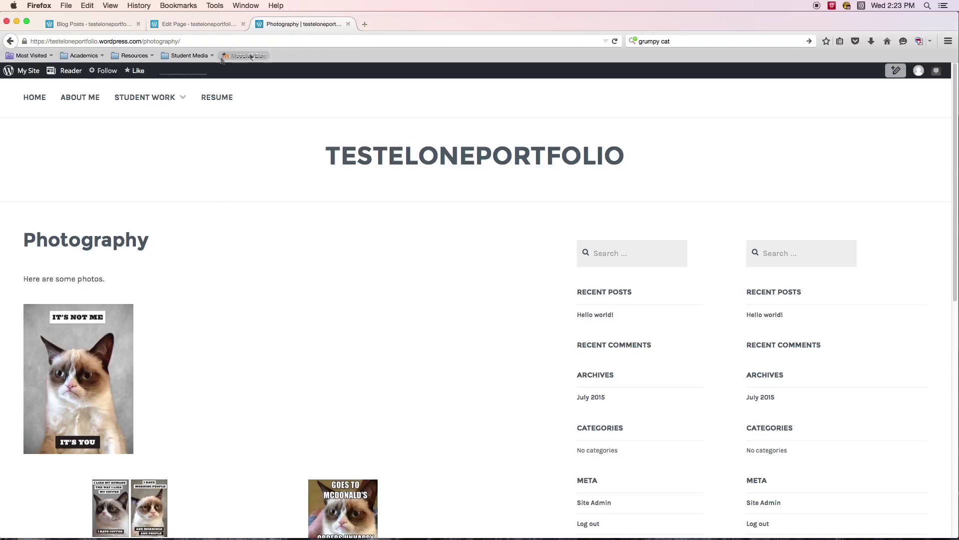
{"action": "left_click", "coordinate": [180, 25]}
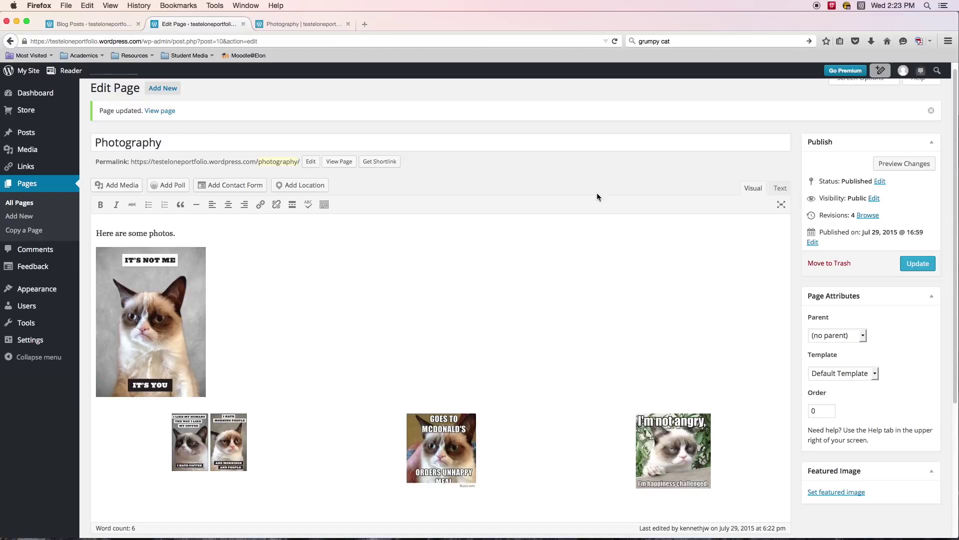
{"action": "left_click", "coordinate": [120, 186]}
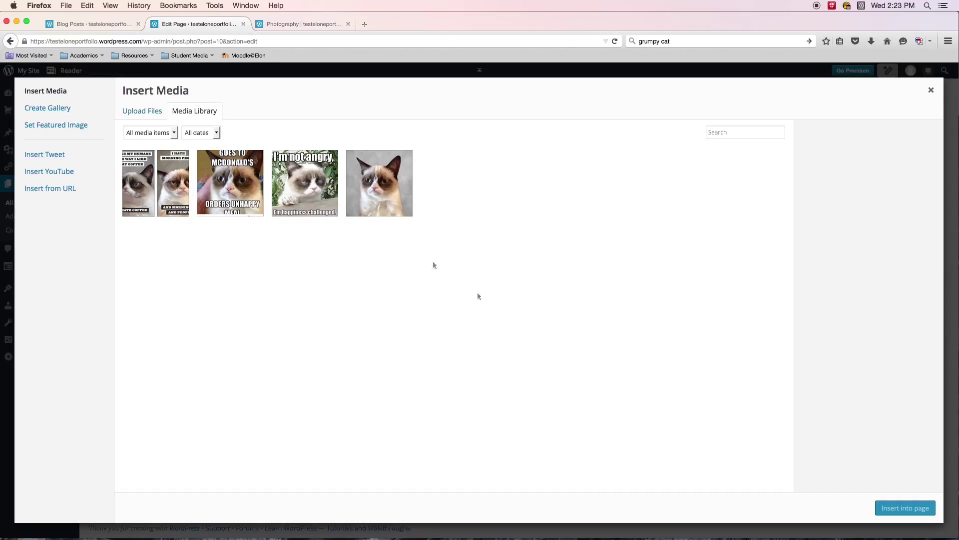
{"action": "left_click", "coordinate": [931, 91]}
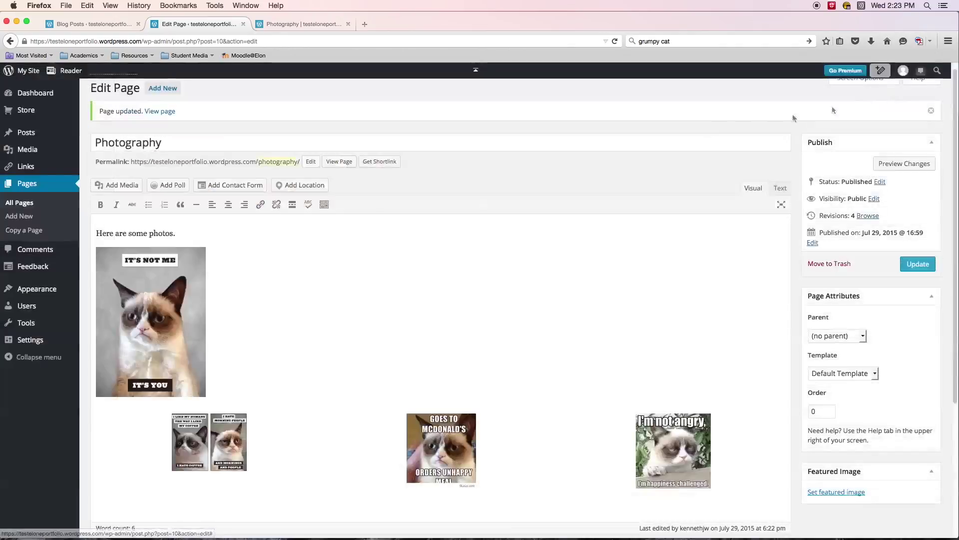
{"action": "scroll", "coordinate": [556, 182], "scroll_direction": "up", "scroll_amount": 1}
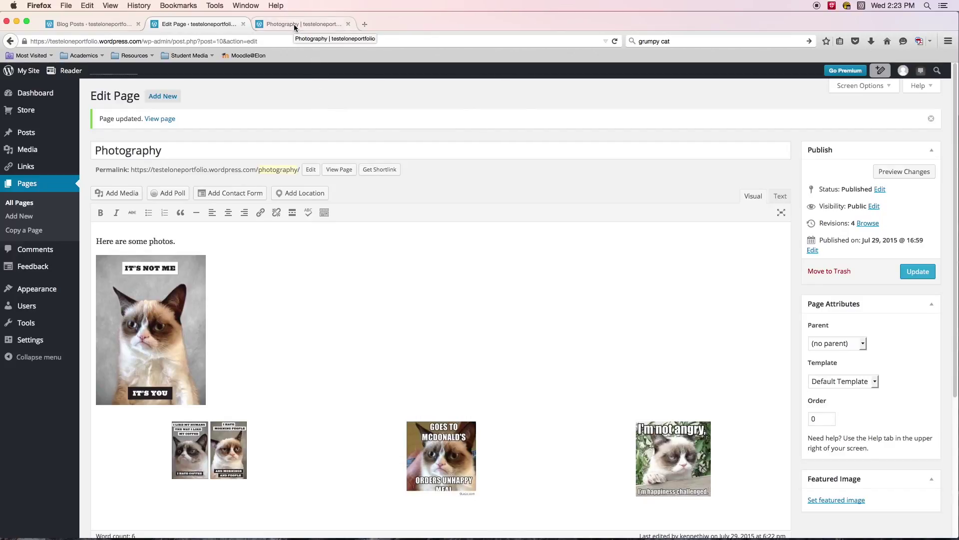
{"action": "mouse_move", "coordinate": [13, 117]}
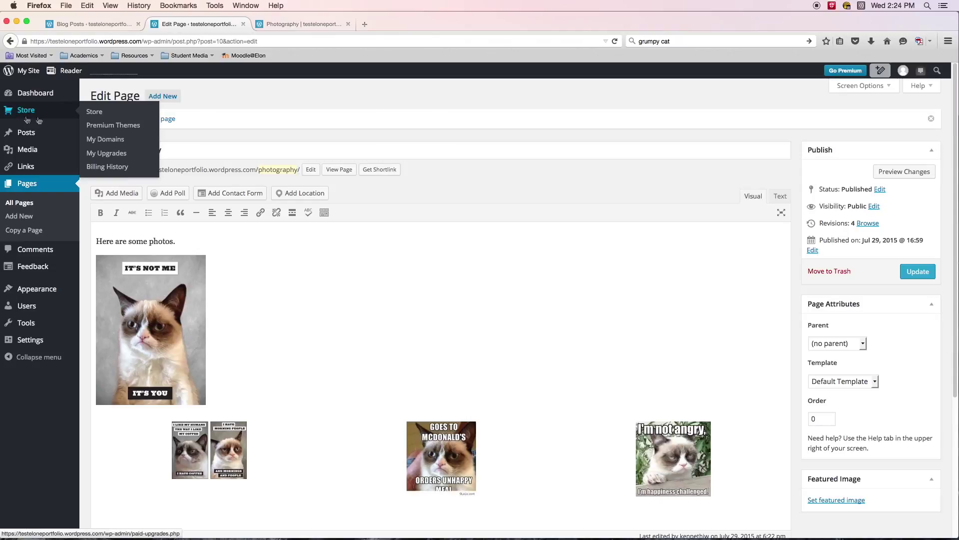
Step: Open the Videos page for editing from the list of all pages
{"action": "left_click", "coordinate": [499, 274]}
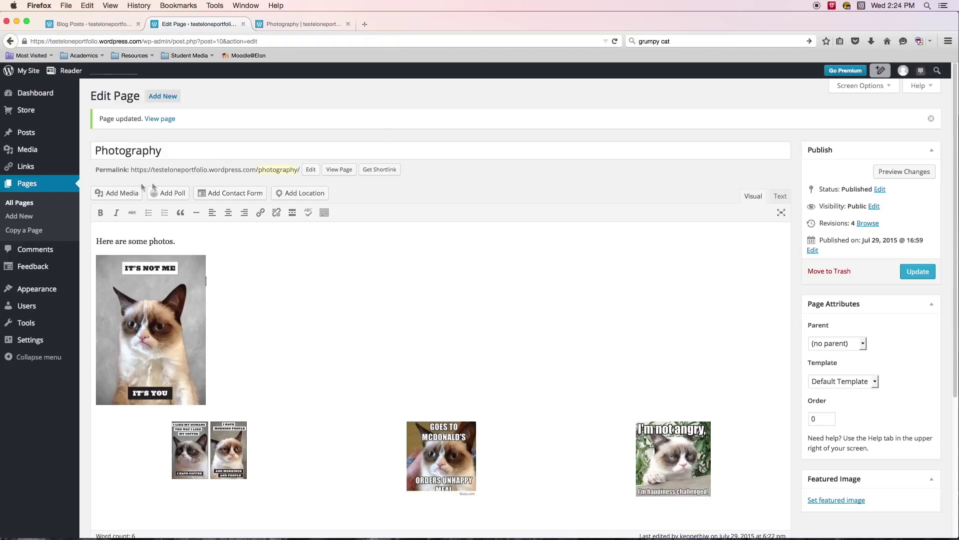
{"action": "left_click", "coordinate": [27, 183]}
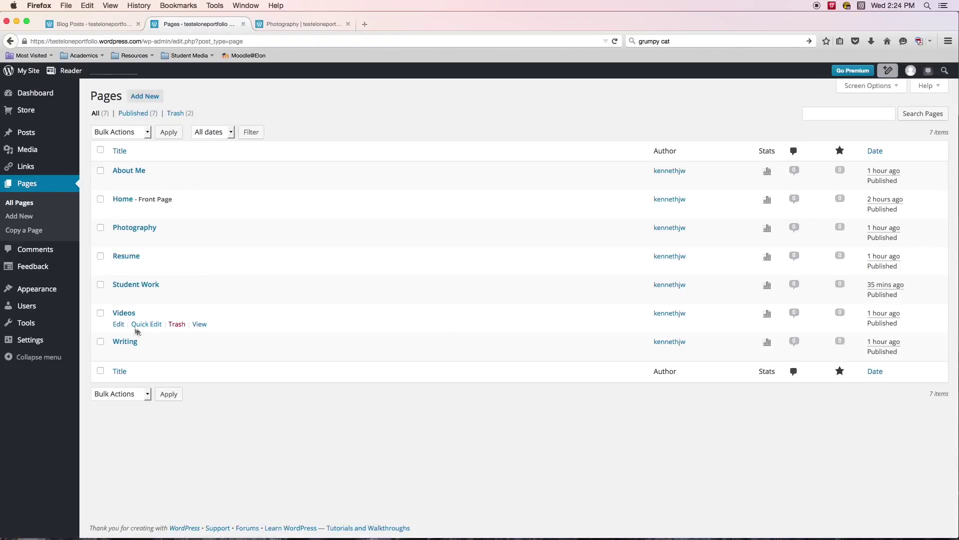
{"action": "left_click", "coordinate": [119, 325]}
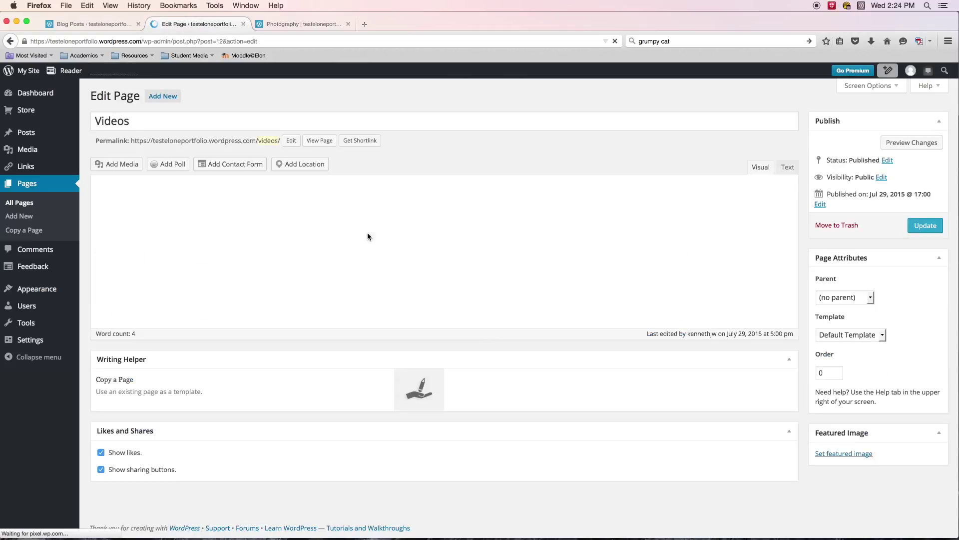
Step: Search the web for grumpy cat videos in a new tab, open "The Original Grumpy Cat!" on YouTube and pause it
{"action": "left_click", "coordinate": [365, 25]}
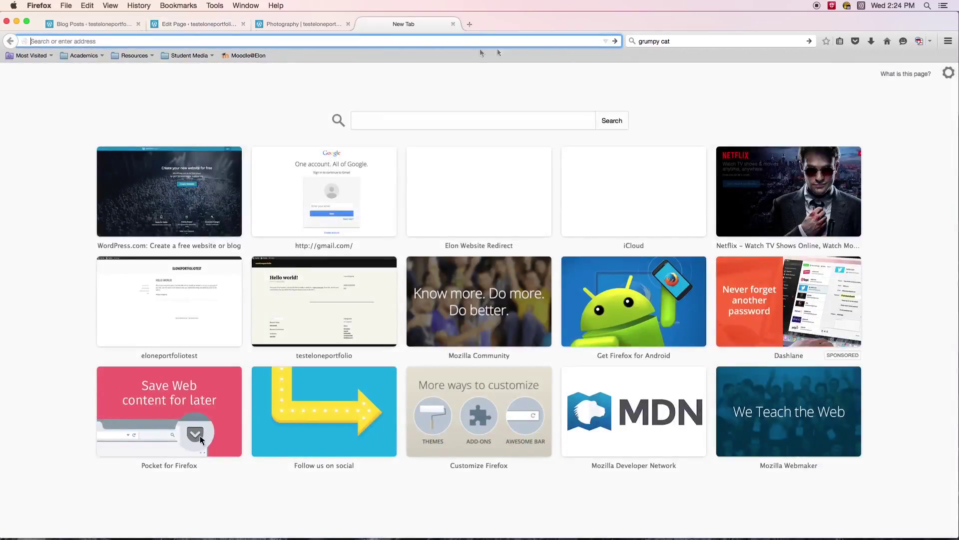
{"action": "left_click", "coordinate": [809, 41]}
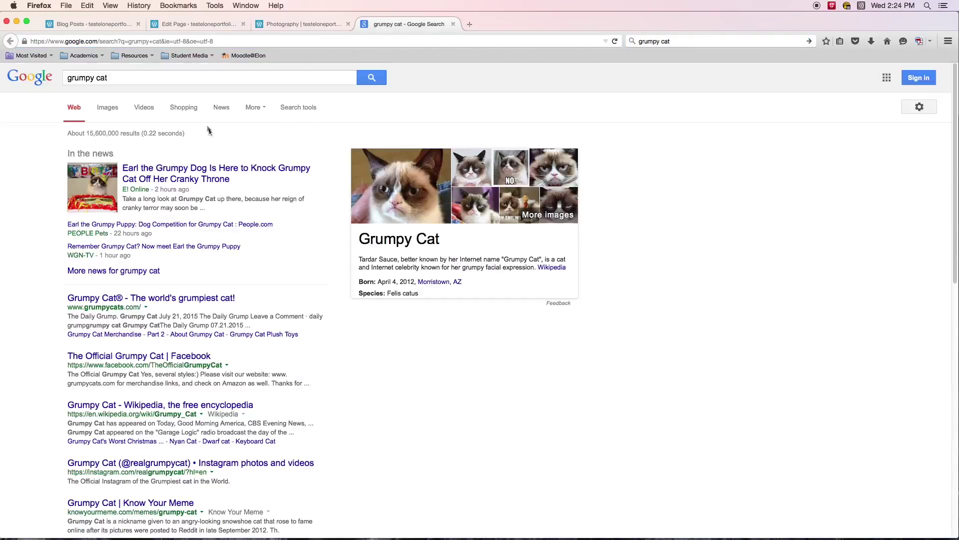
{"action": "left_click", "coordinate": [144, 107]}
{"action": "left_click", "coordinate": [150, 153]}
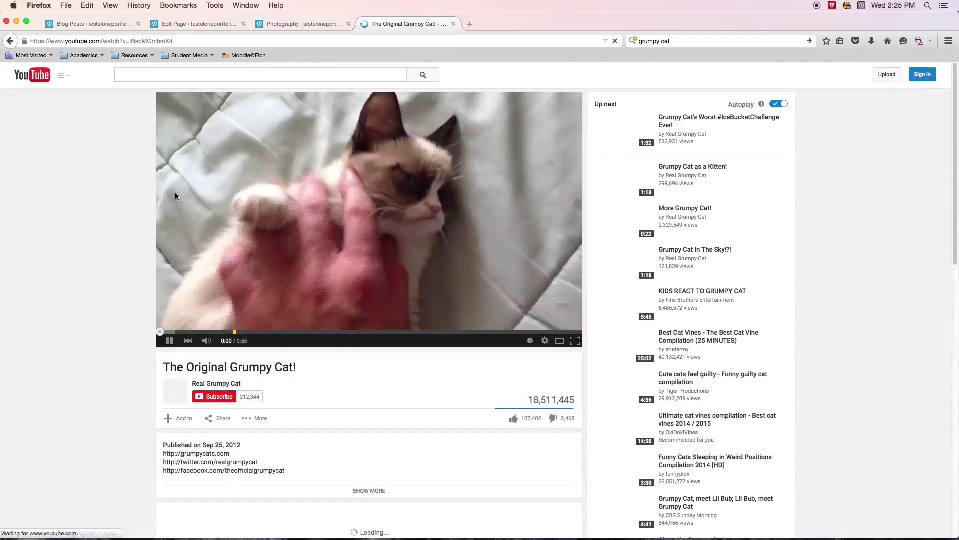
{"action": "left_click", "coordinate": [168, 344]}
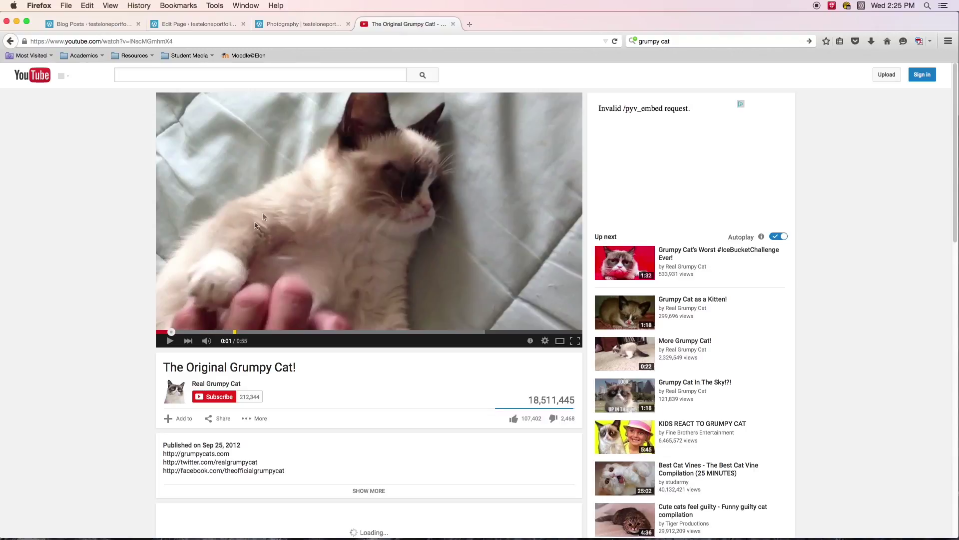
Step: Copy the web address of the YouTube video "The Original Grumpy Cat!"
{"action": "left_click", "coordinate": [200, 41]}
{"action": "right_click", "coordinate": [178, 43]}
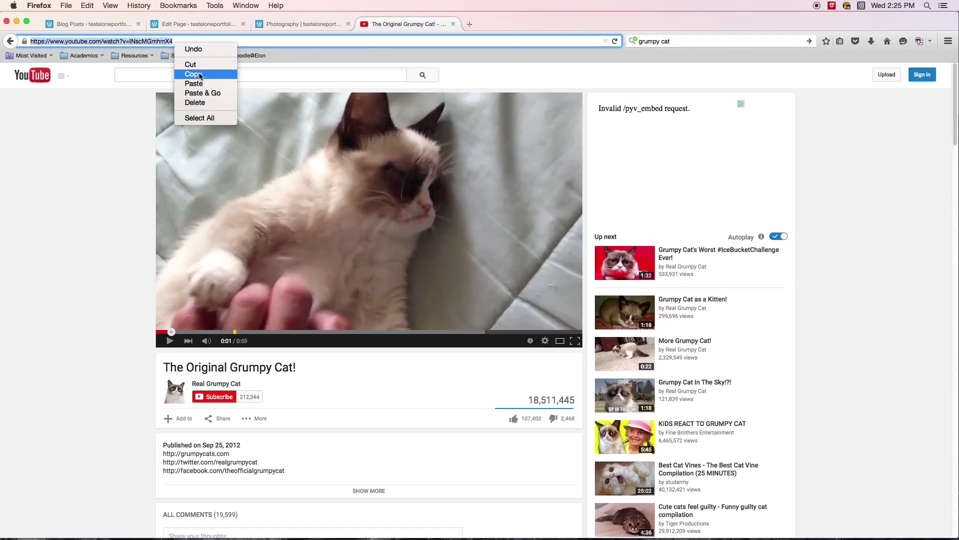
{"action": "left_click", "coordinate": [194, 74]}
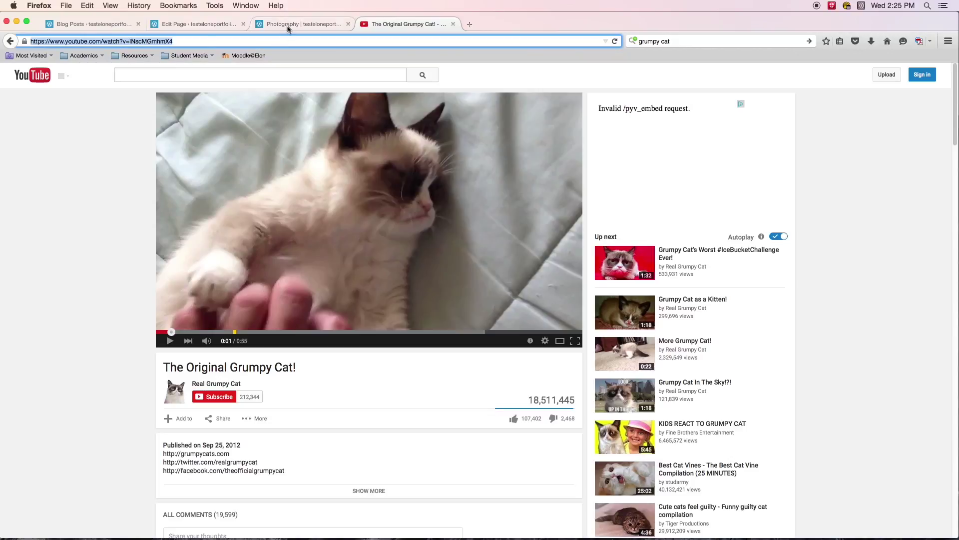
Step: Return to the Videos page's editor and start adding media below the text "Here are some videos."
{"action": "left_click", "coordinate": [199, 25]}
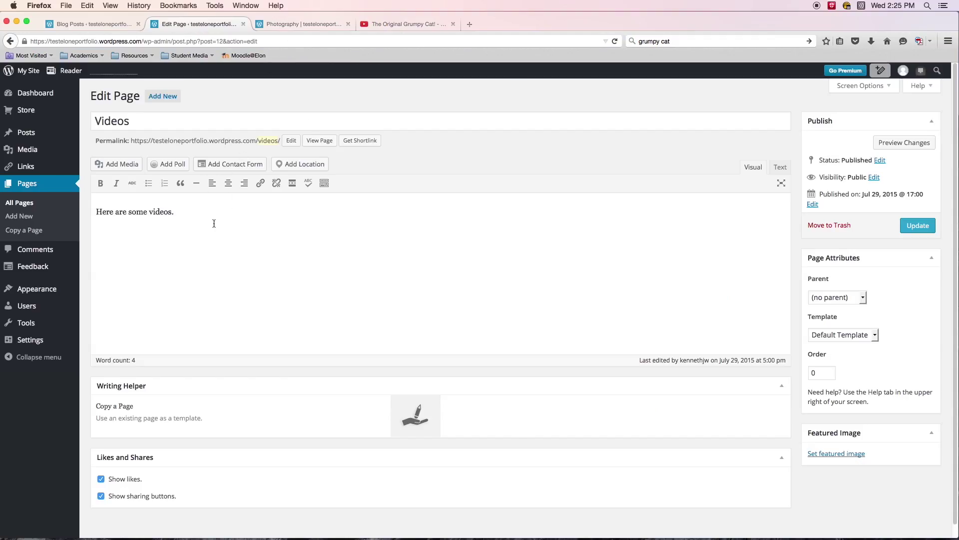
{"action": "left_click", "coordinate": [187, 226]}
{"action": "left_click", "coordinate": [118, 163]}
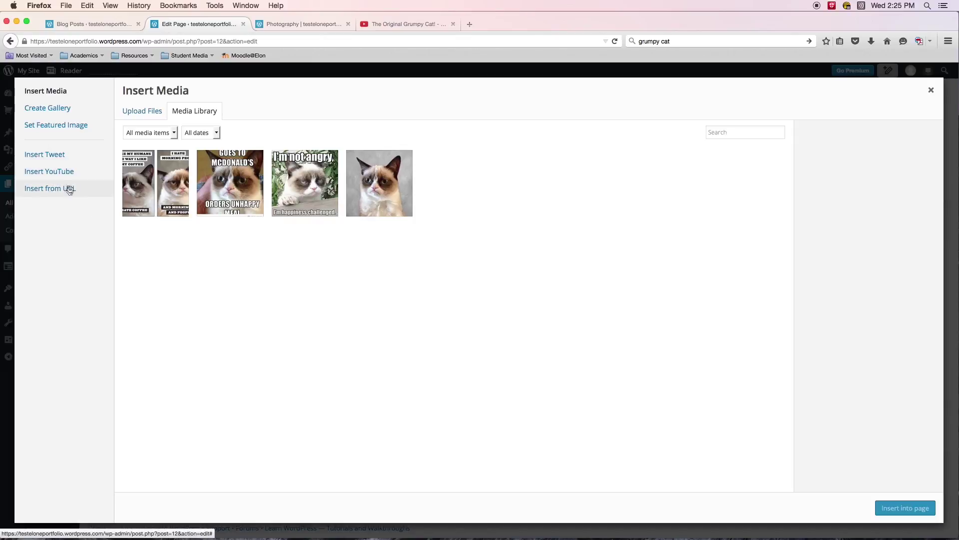
Step: Look over the YouTube insertion options, including searching by user and the Videos result type
{"action": "left_click", "coordinate": [47, 174]}
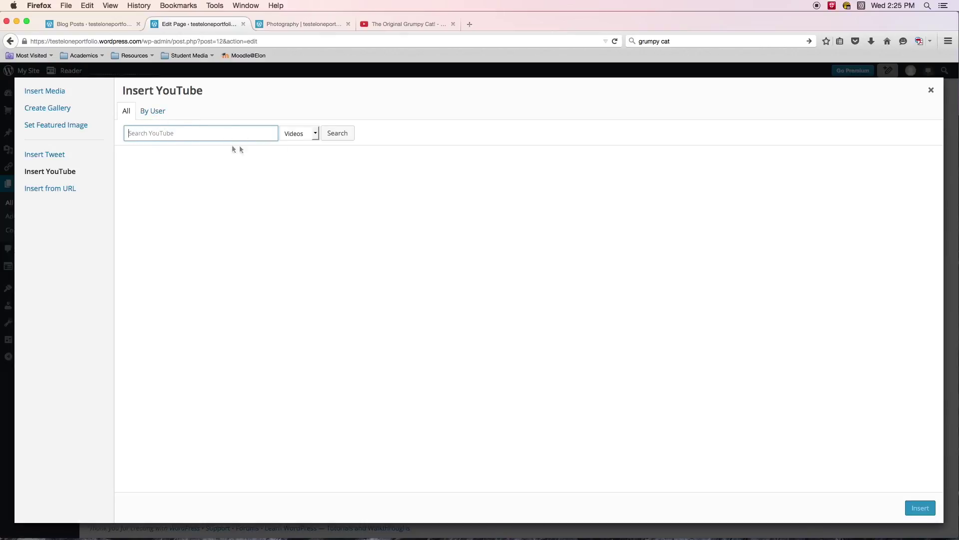
{"action": "left_click", "coordinate": [154, 118]}
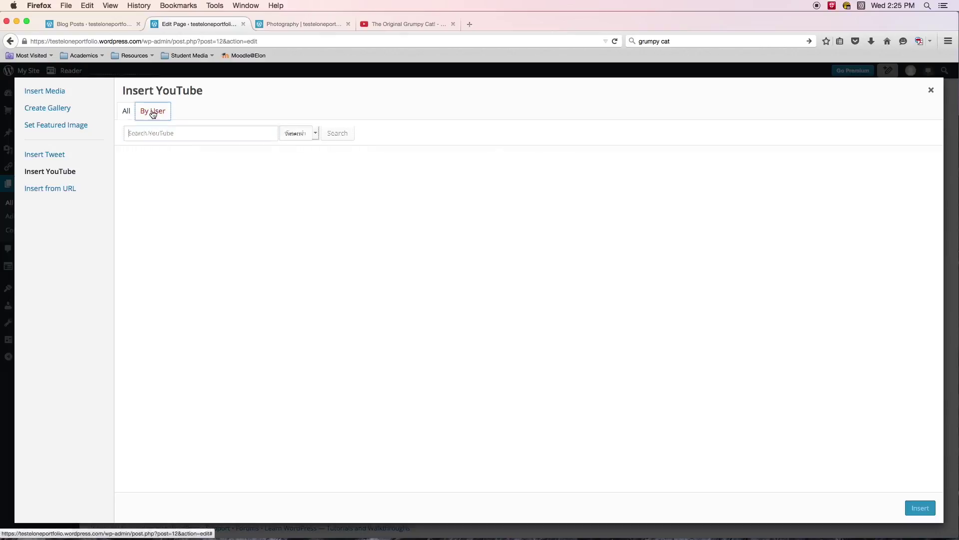
{"action": "left_click", "coordinate": [129, 115]}
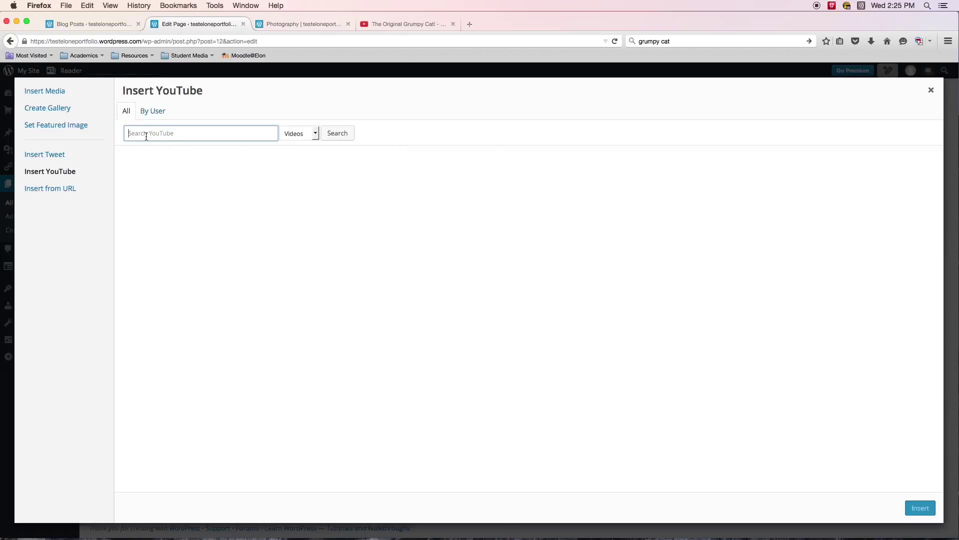
{"action": "left_click", "coordinate": [315, 134]}
{"action": "left_click", "coordinate": [312, 147]}
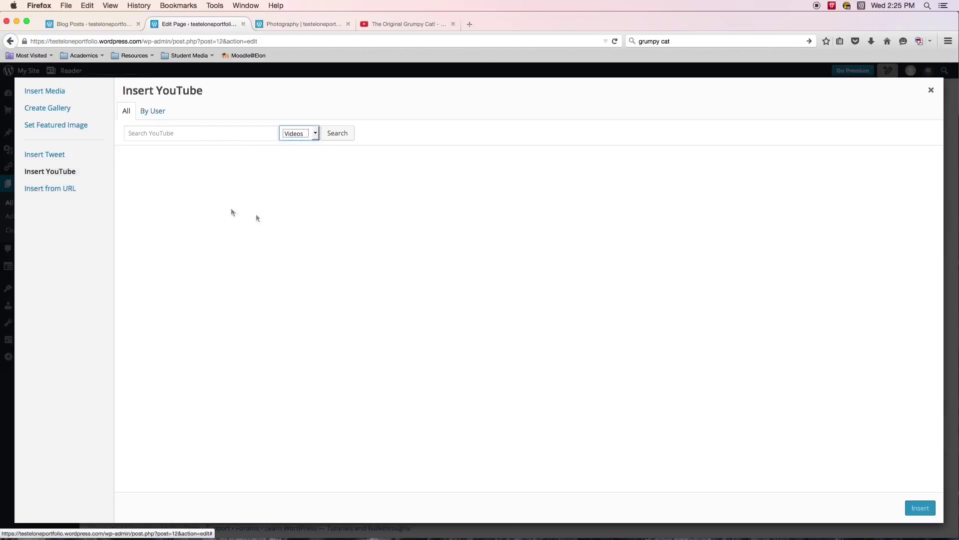
{"action": "left_click", "coordinate": [54, 193]}
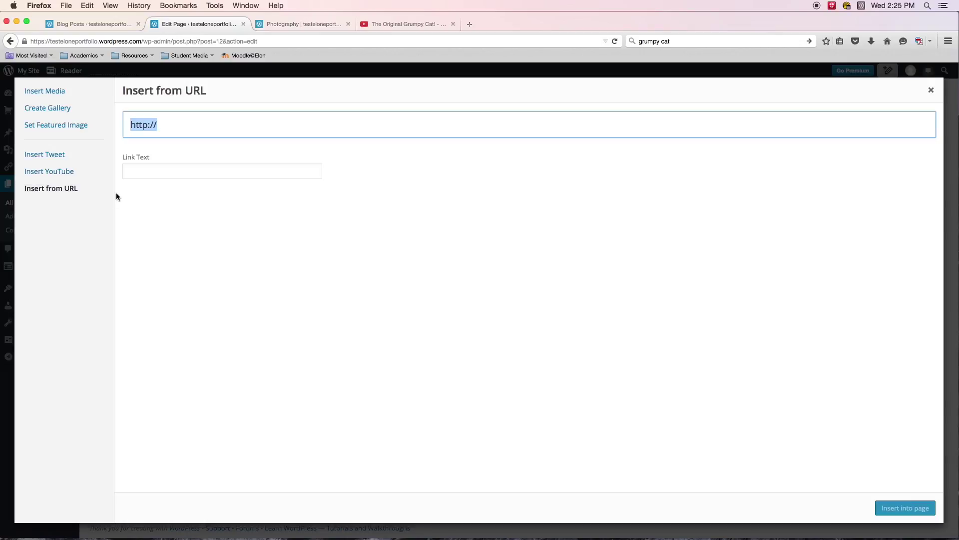
{"action": "left_click", "coordinate": [202, 130]}
{"action": "key", "text": "BackSpace"}
{"action": "key", "text": "BackSpace"}
{"action": "key", "text": "BackSpace"}
{"action": "key", "text": "BackSpace"}
{"action": "key", "text": "BackSpace"}
{"action": "key", "text": "BackSpace"}
{"action": "key", "text": "BackSpace"}
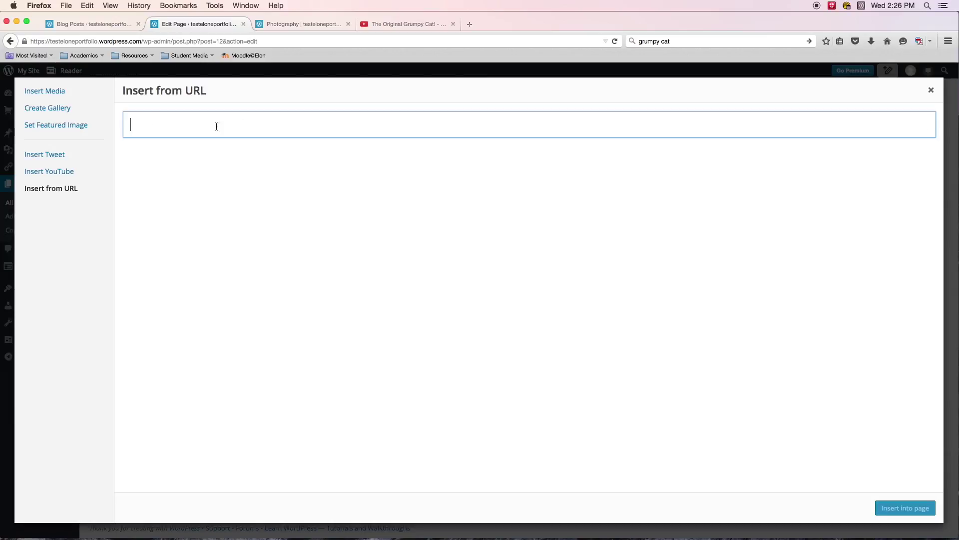
{"action": "right_click", "coordinate": [151, 129]}
{"action": "left_click", "coordinate": [179, 167]}
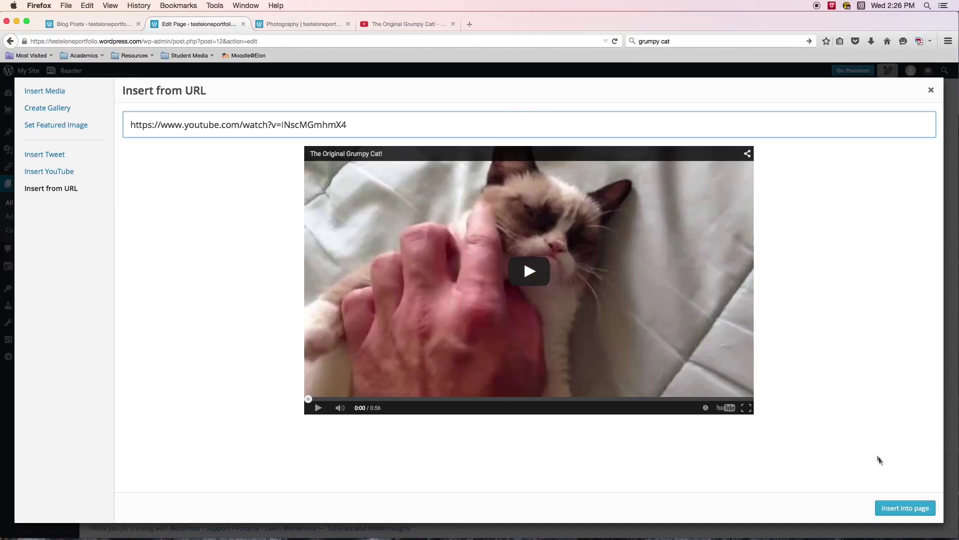
{"action": "left_click", "coordinate": [908, 511]}
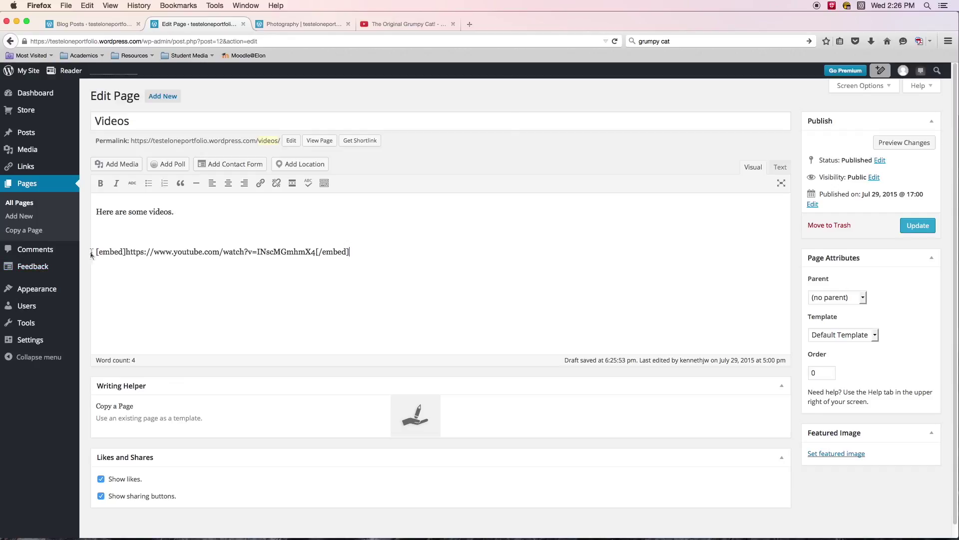
{"action": "left_click", "coordinate": [918, 225]}
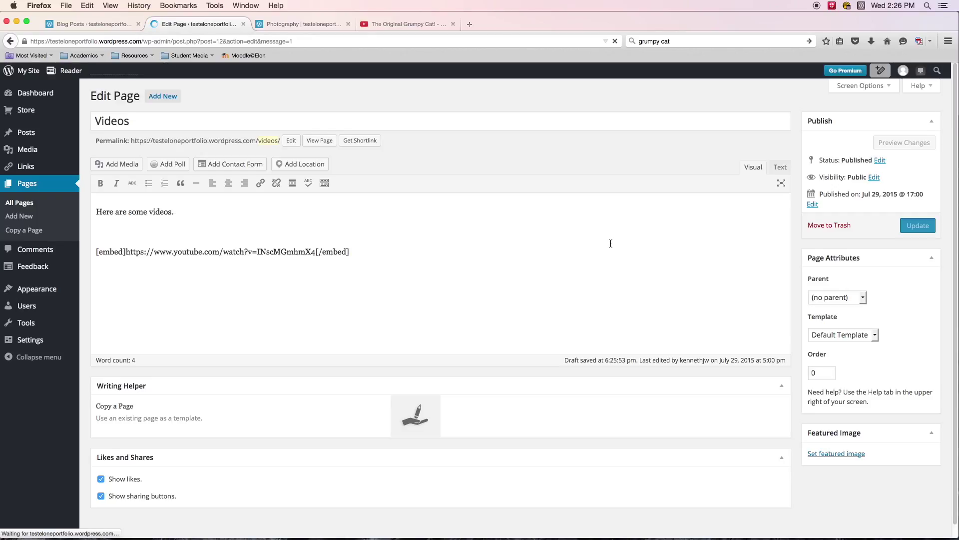
Step: Open the live Videos page under Student Work and examine how the embedded video is displayed
{"action": "left_click", "coordinate": [307, 24]}
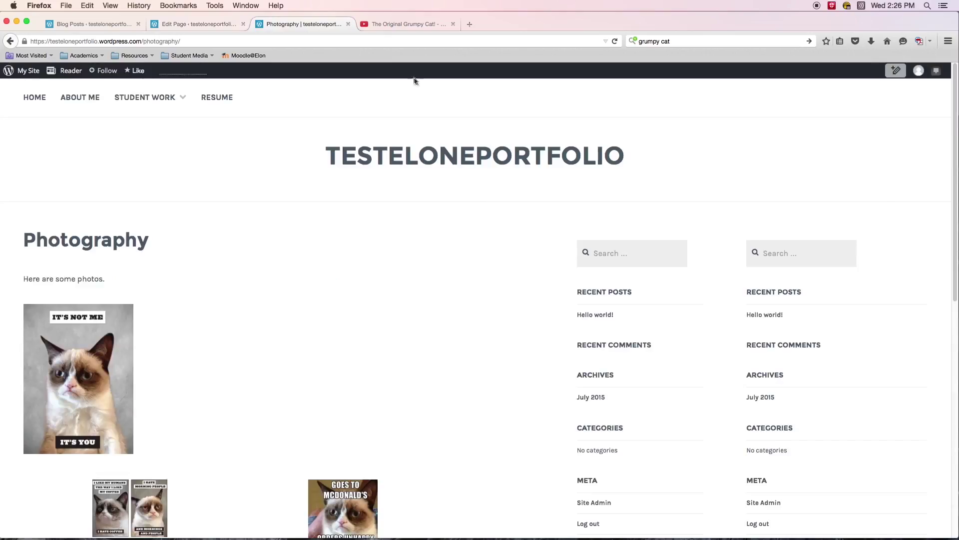
{"action": "mouse_move", "coordinate": [150, 97]}
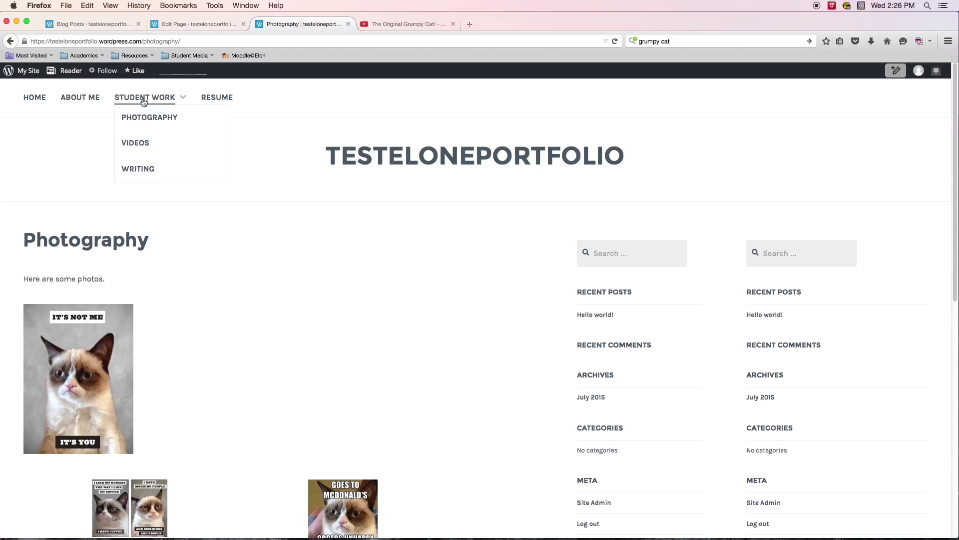
{"action": "left_click", "coordinate": [135, 145]}
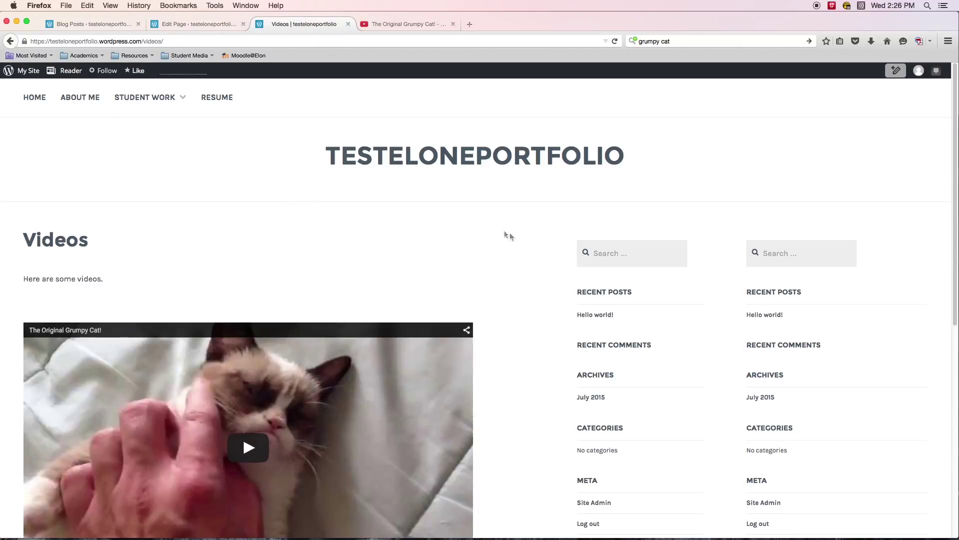
{"action": "scroll", "coordinate": [506, 247], "scroll_direction": "down", "scroll_amount": 10}
{"action": "scroll", "coordinate": [509, 250], "scroll_direction": "up", "scroll_amount": 10}
{"action": "scroll", "coordinate": [510, 257], "scroll_direction": "down", "scroll_amount": 1}
{"action": "scroll", "coordinate": [510, 256], "scroll_direction": "down", "scroll_amount": 5}
Step: Play the embedded video briefly, pause it and look over the rest of the live Videos page
{"action": "left_click", "coordinate": [246, 225]}
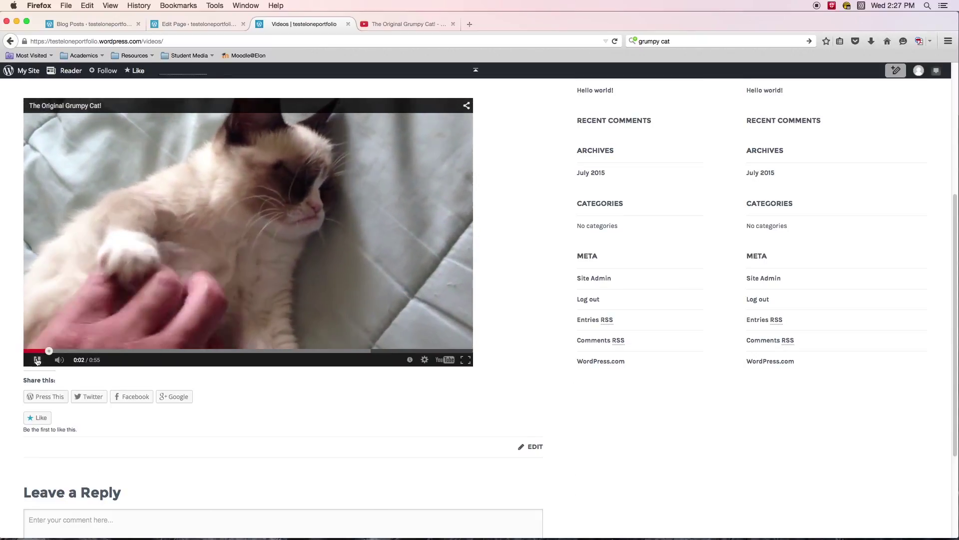
{"action": "left_click", "coordinate": [42, 359]}
{"action": "scroll", "coordinate": [116, 319], "scroll_direction": "up", "scroll_amount": 2}
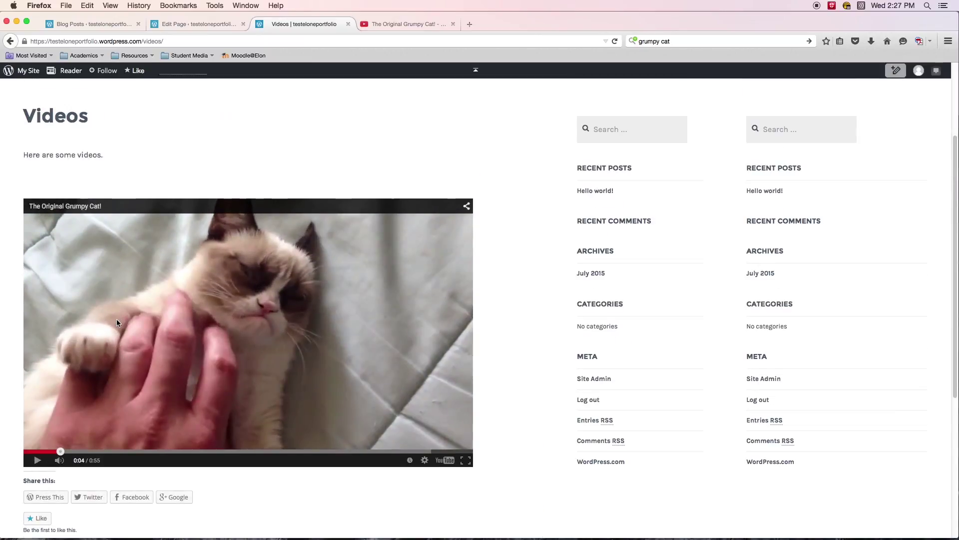
{"action": "scroll", "coordinate": [241, 251], "scroll_direction": "down", "scroll_amount": 5}
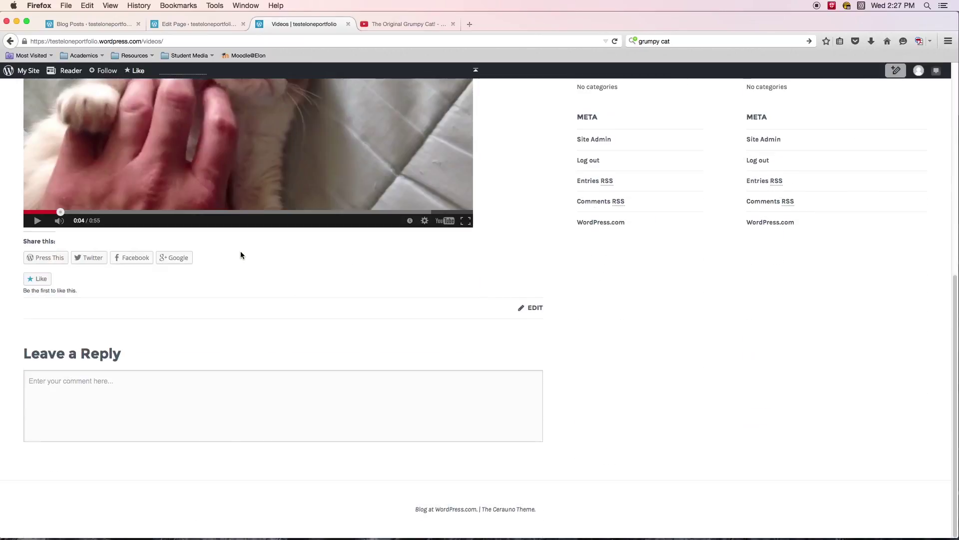
{"action": "scroll", "coordinate": [244, 254], "scroll_direction": "up", "scroll_amount": 7}
{"action": "scroll", "coordinate": [242, 199], "scroll_direction": "down", "scroll_amount": 5}
Step: Return to the Videos page's editor and place the insertion point at the end of the embedded video line
{"action": "left_click", "coordinate": [189, 23]}
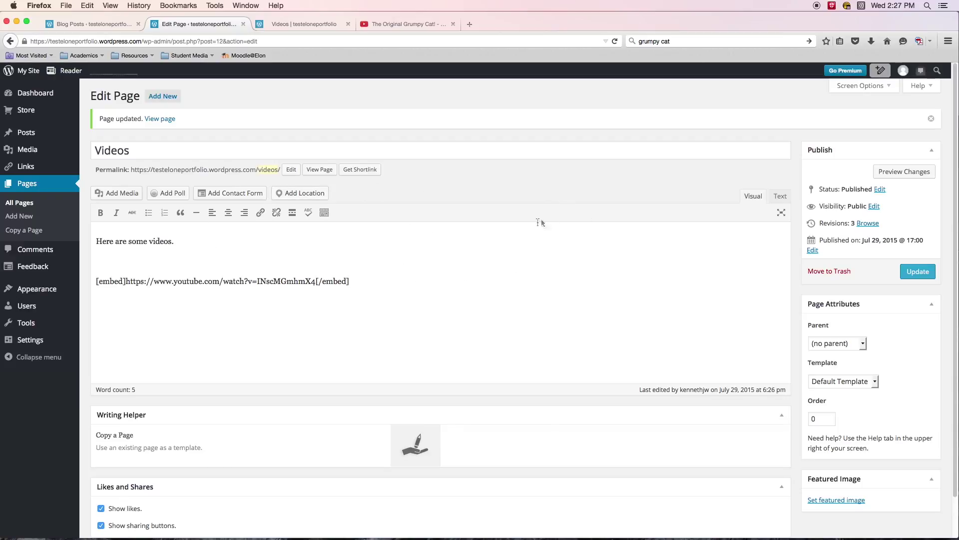
{"action": "triple_click", "coordinate": [521, 235]}
{"action": "left_click", "coordinate": [470, 290]}
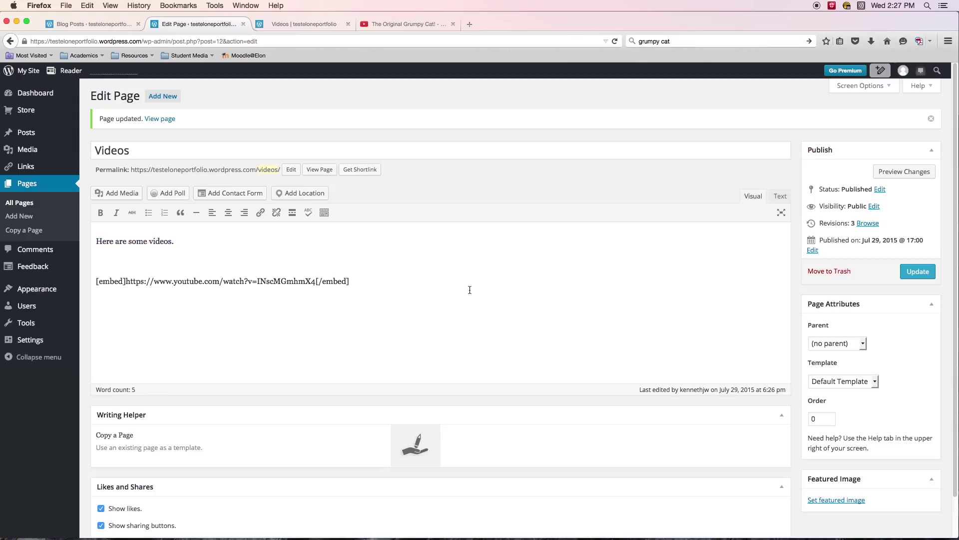